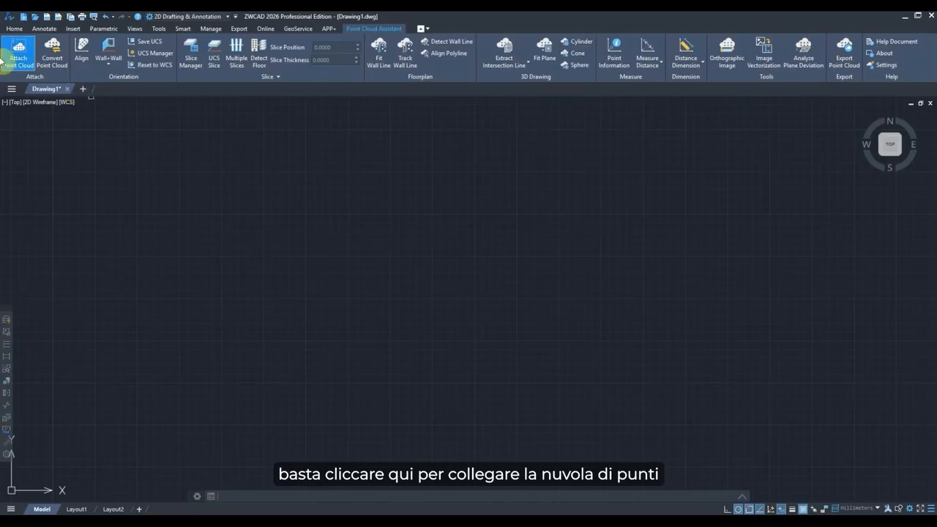
Open the Attach Point Cloud file dialog and browse the available .laz point cloud tiles.
click(19, 55)
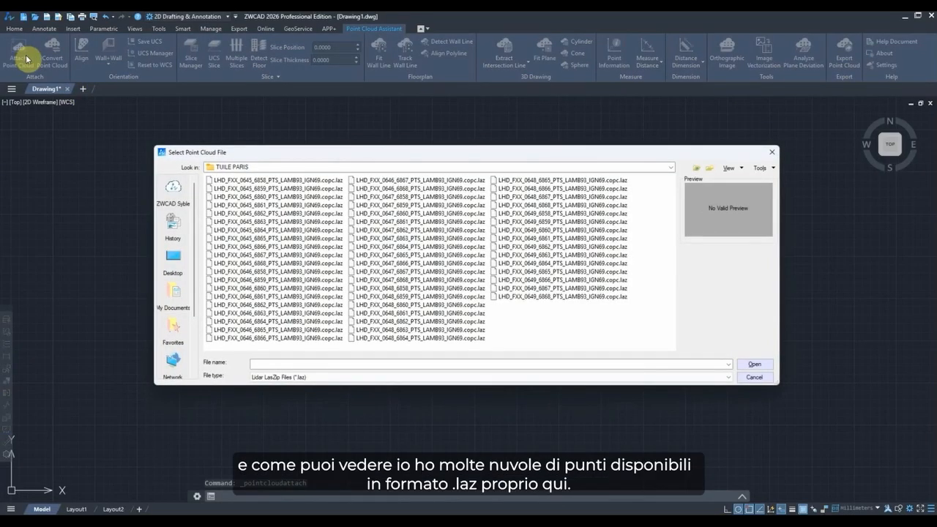
click(304, 229)
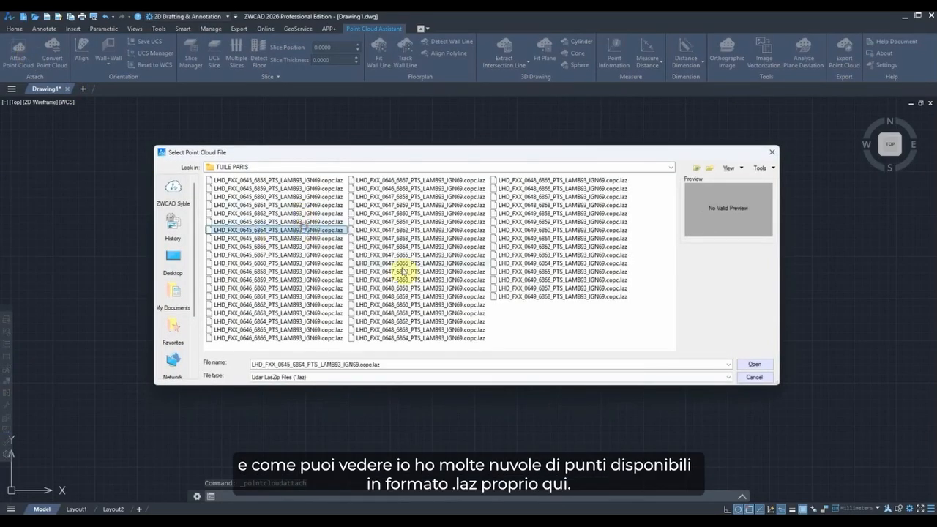
click(409, 271)
click(550, 231)
click(454, 231)
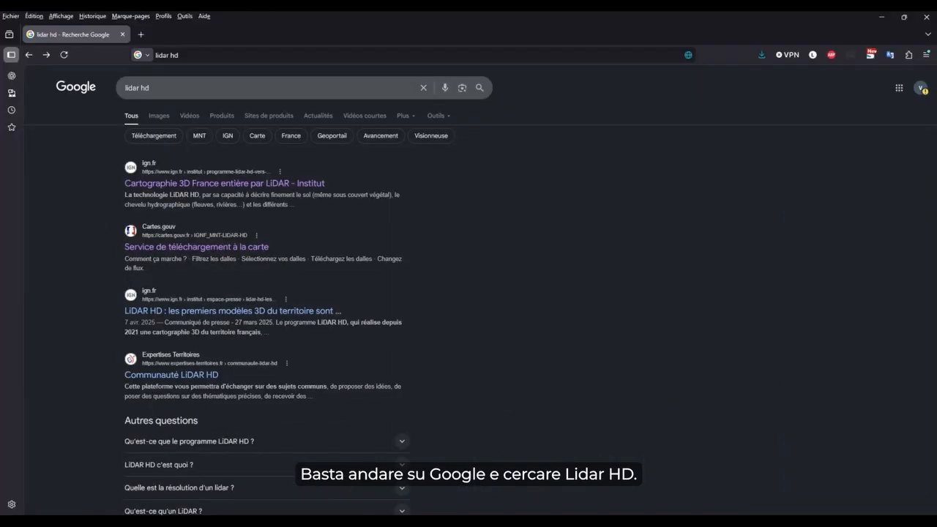
In the web browser, search Google for lidar hd and open the cartes.gouv.fr download service result.
drag(182, 91, 110, 91)
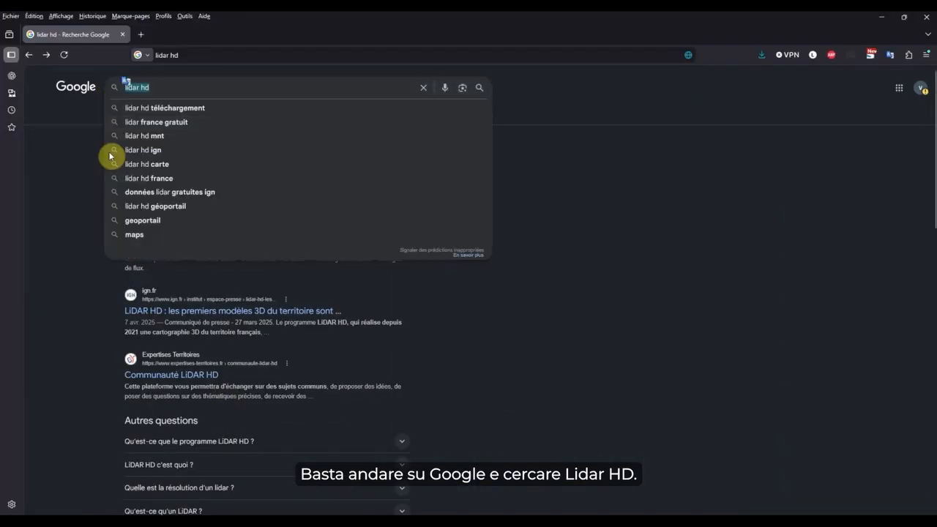
click(57, 233)
click(192, 250)
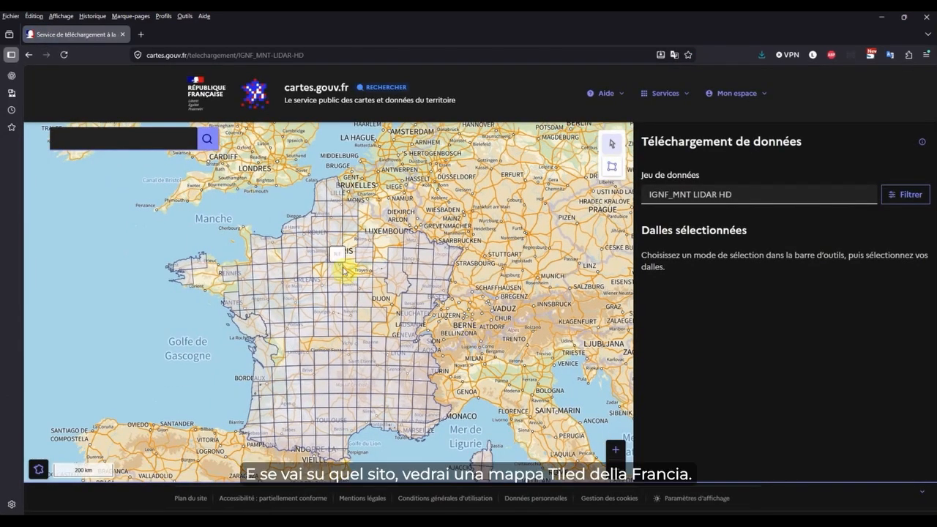
Zoom the LiDAR HD tile map in to Paris and select one tile for download.
scroll(338, 271, up, 1)
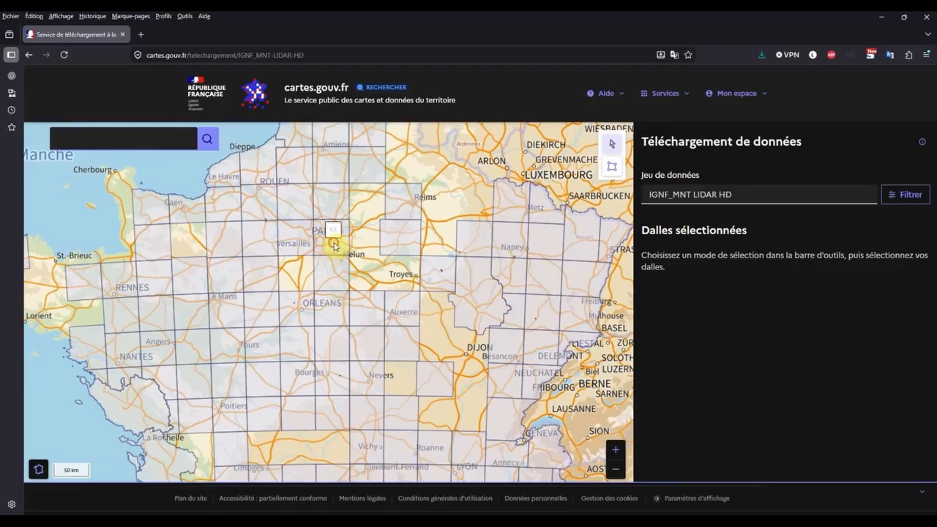
scroll(335, 246, up, 1)
scroll(336, 244, up, 3)
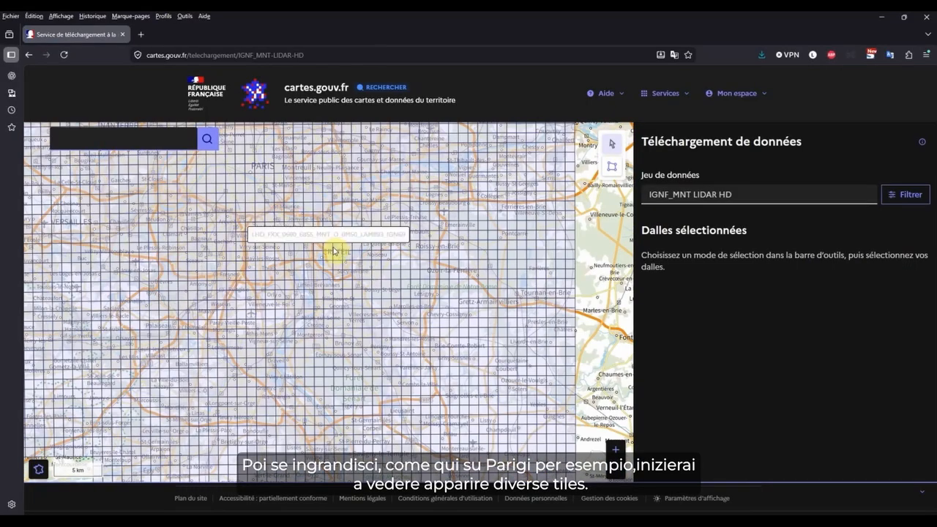
drag(287, 203, 413, 299)
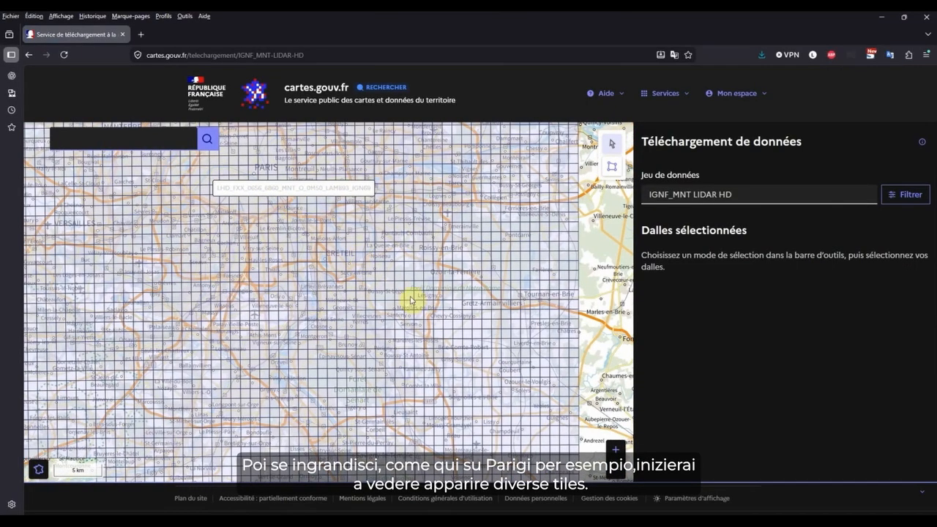
scroll(372, 278, up, 2)
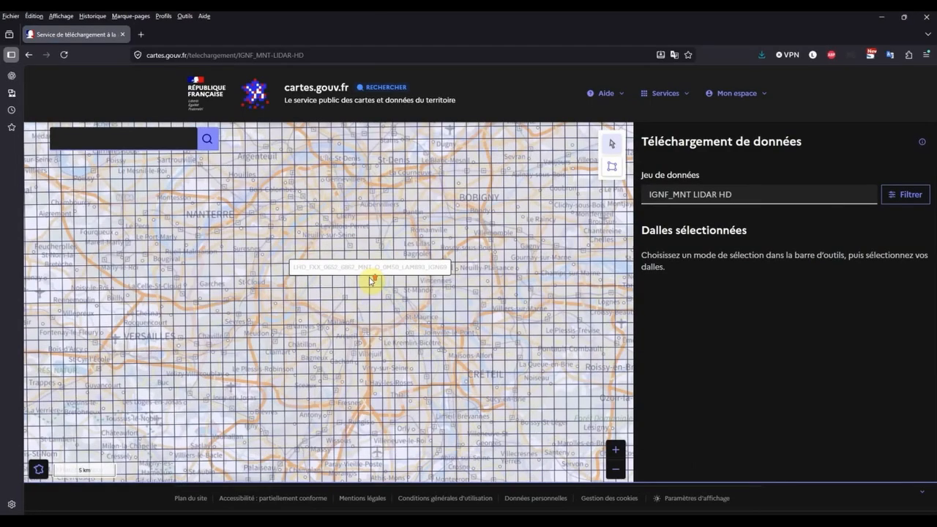
click(360, 286)
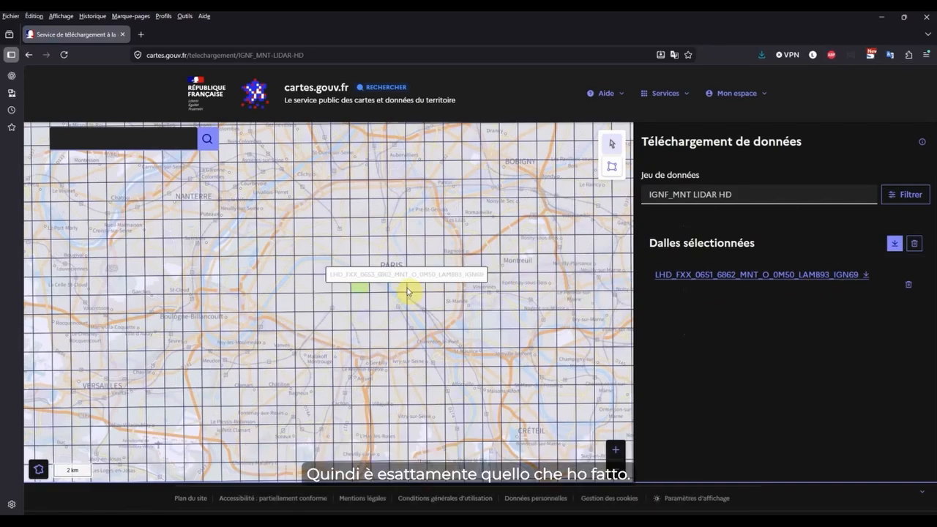
Return to ZWCAD and open the tile LHD_FXX_0647_6864_PTS_LAMB93_IGN69.copc.laz for attaching.
click(881, 18)
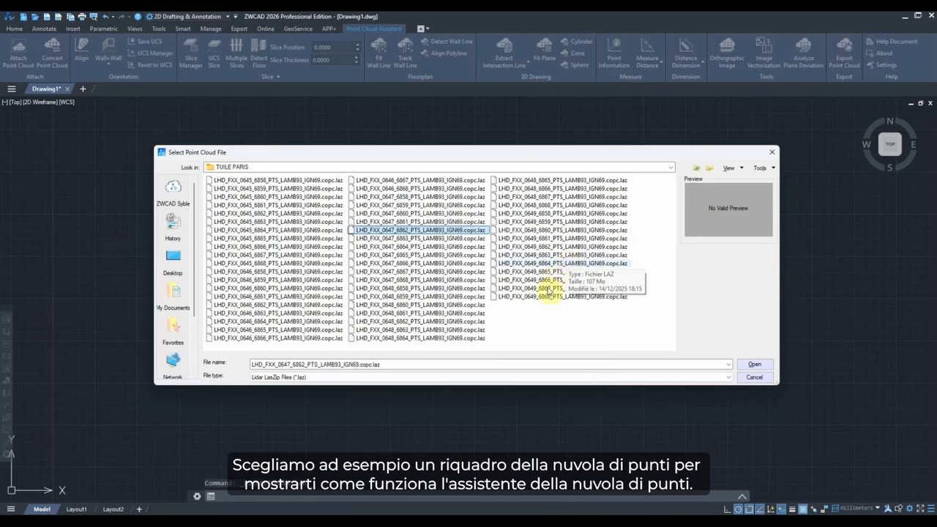
click(546, 263)
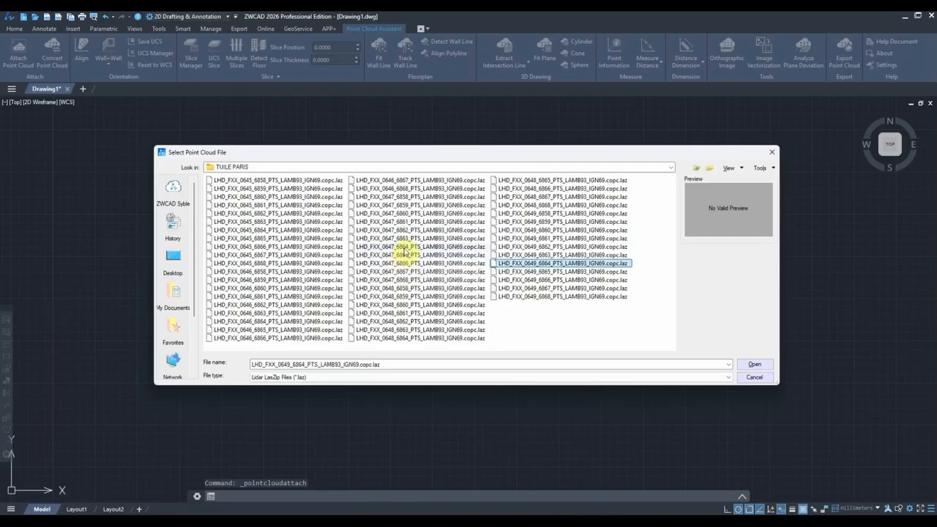
click(399, 248)
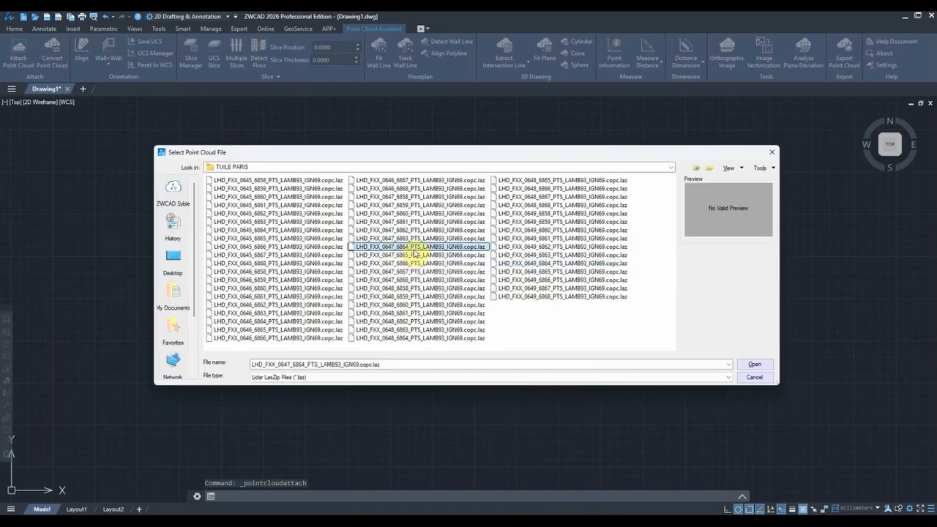
click(754, 364)
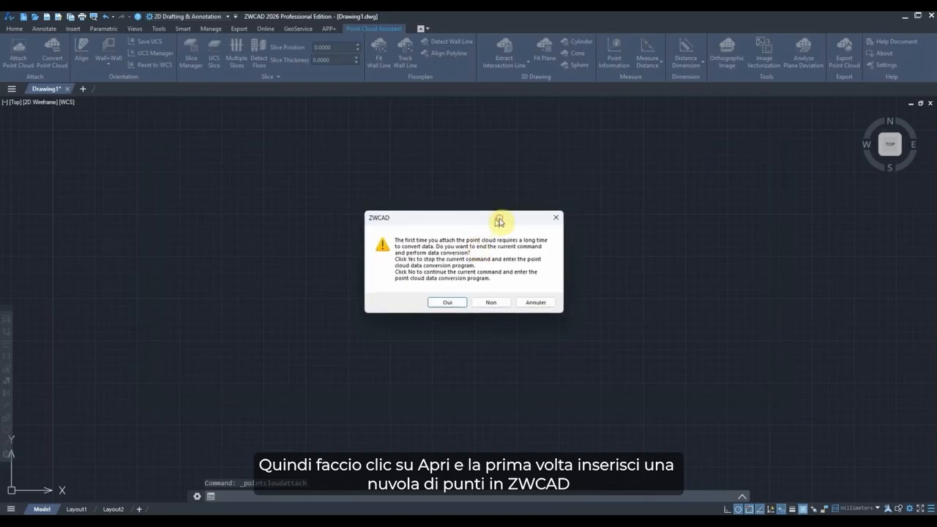
Accept running the point cloud data conversion and convert the selected .laz file.
drag(498, 219, 480, 221)
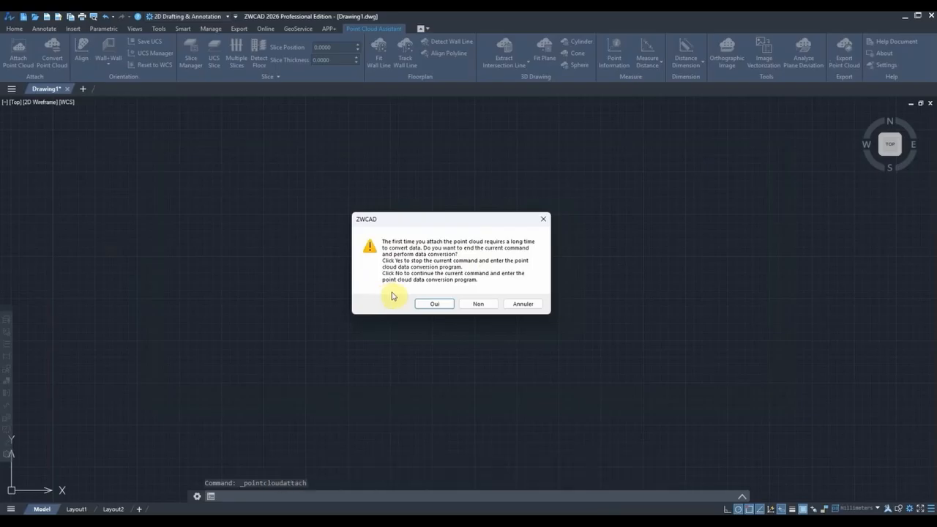
click(434, 304)
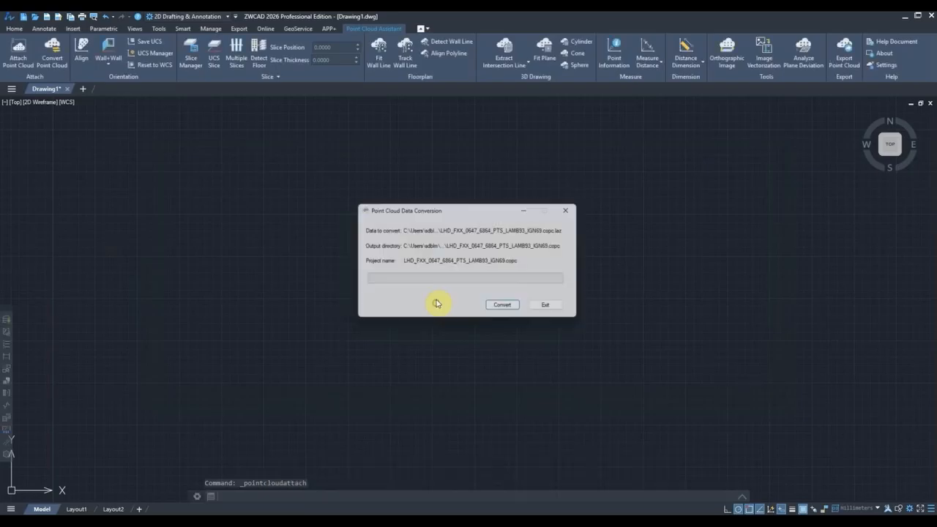
click(506, 309)
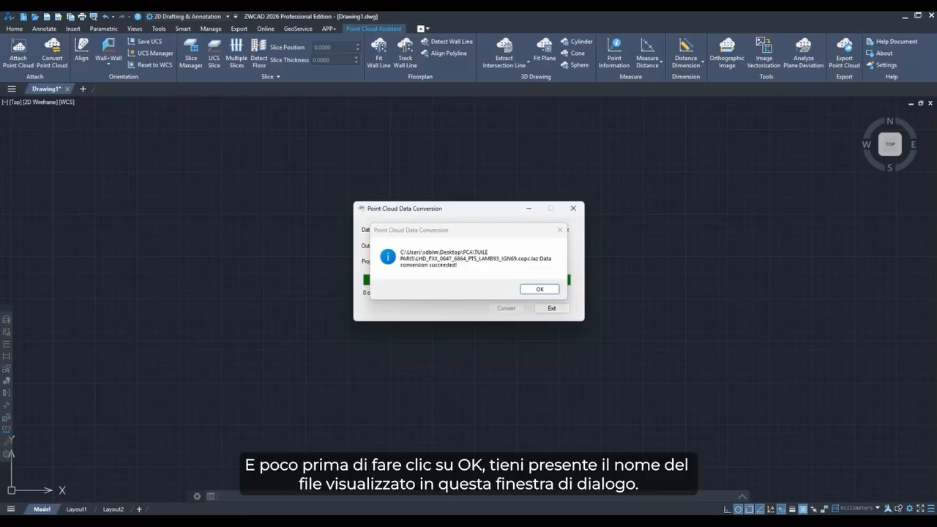
click(539, 290)
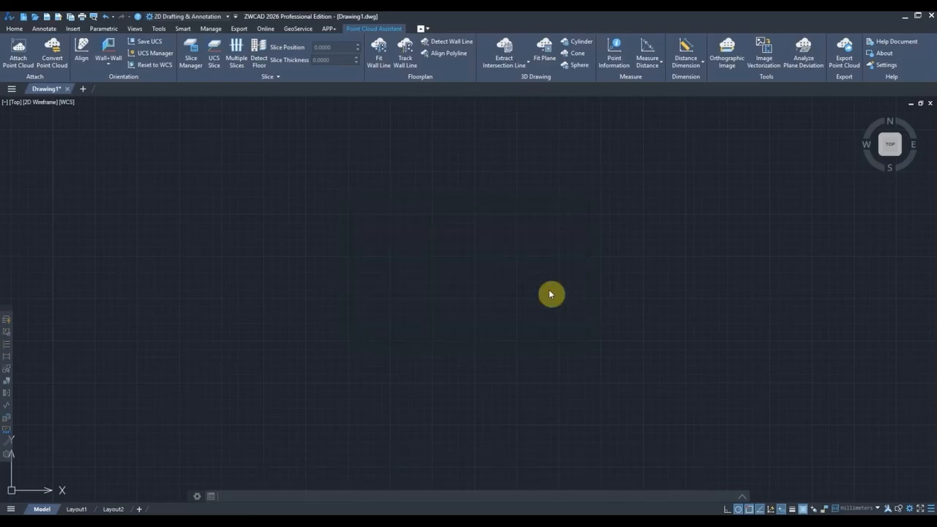
Attach the converted LHD_FXX_0647_6864 point cloud, keeping default settings and picking its insertion point on screen.
click(26, 60)
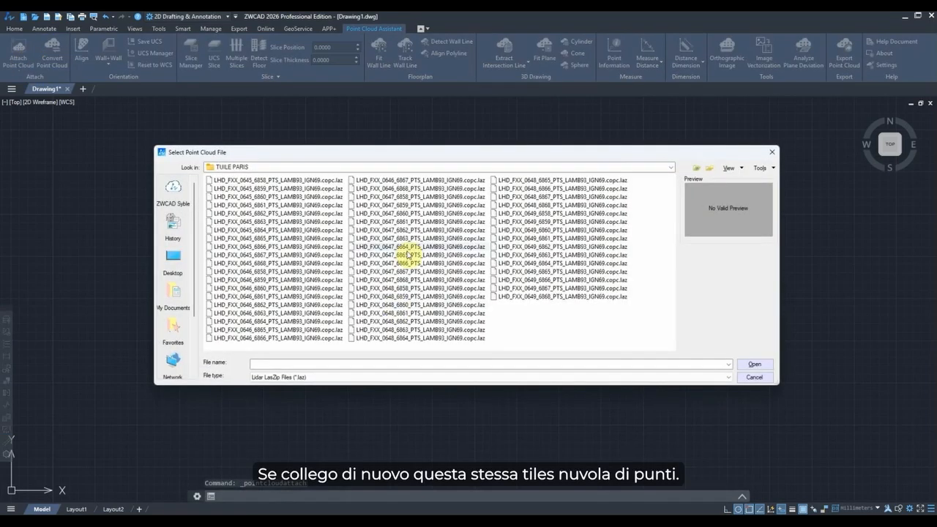
click(408, 247)
click(754, 365)
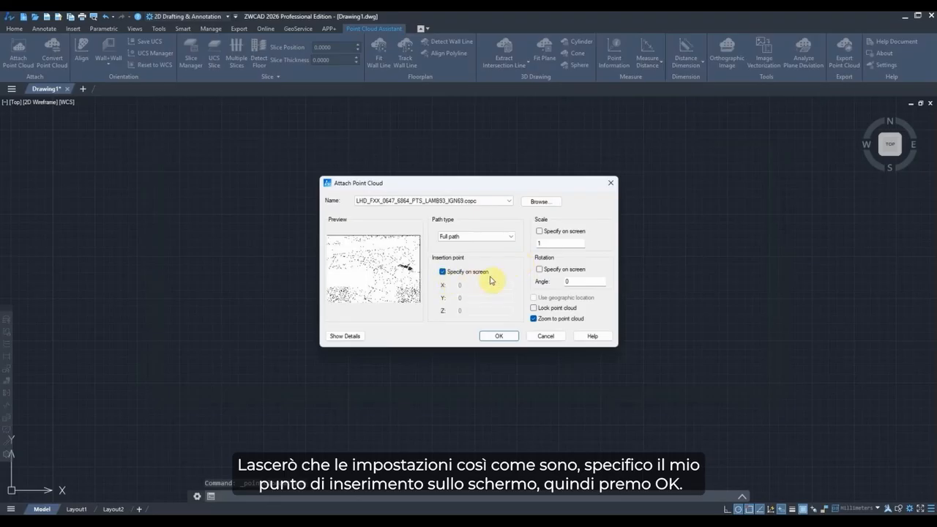
click(499, 336)
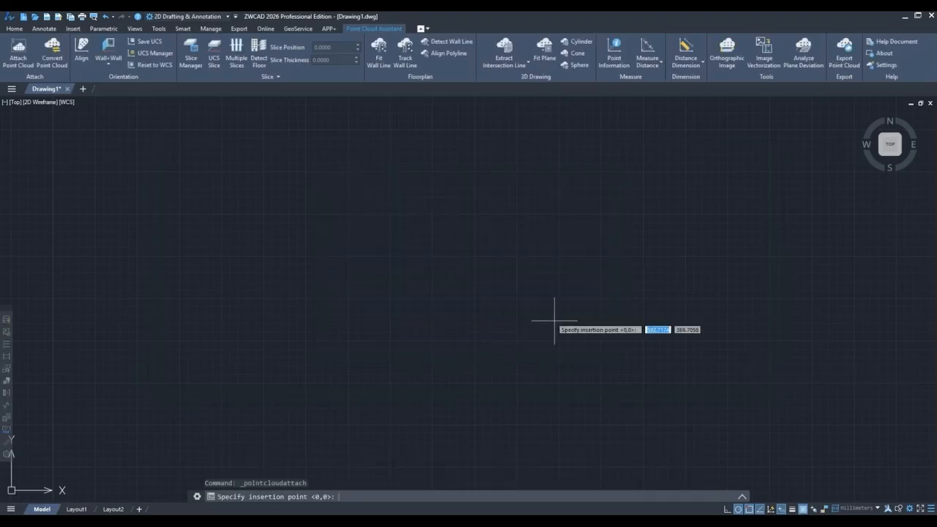
click(407, 256)
Change the point cloud colouring to Classification.
scroll(356, 256, down, 2)
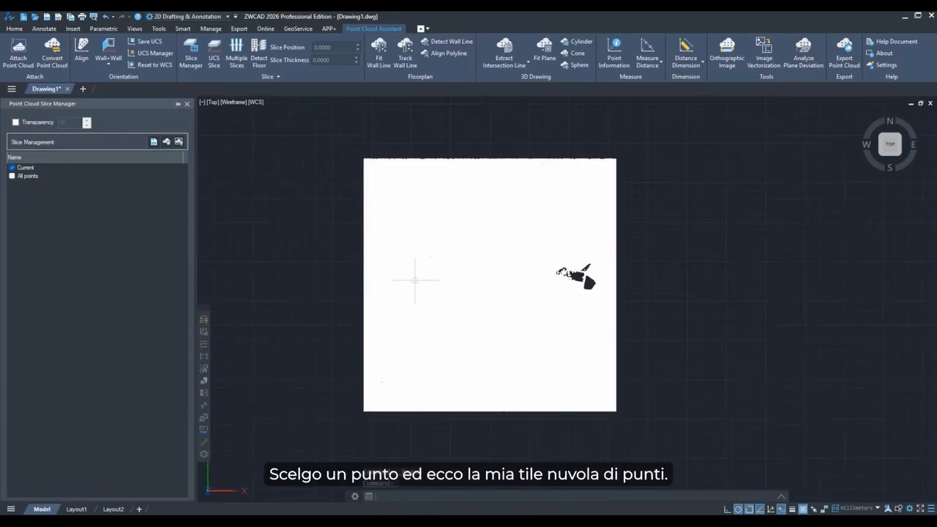
shift+middle_drag(519, 412, 496, 278)
click(496, 278)
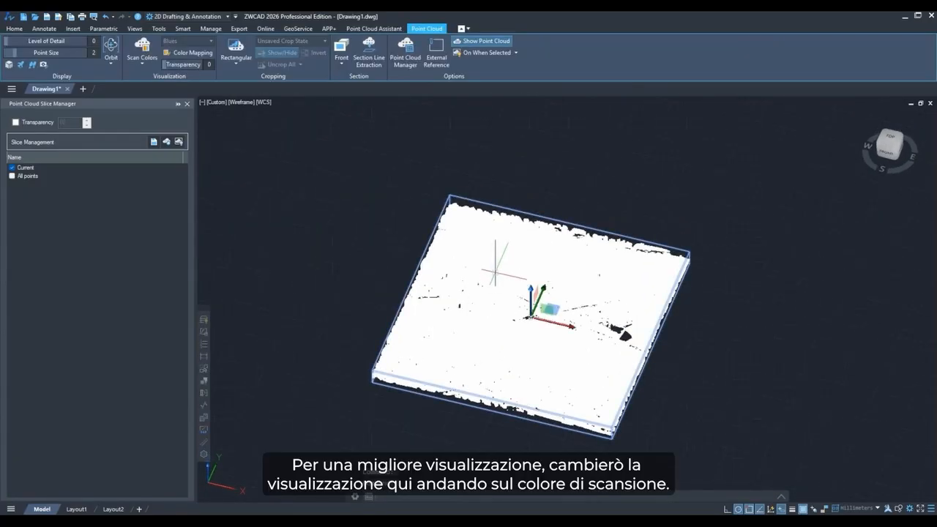
click(148, 66)
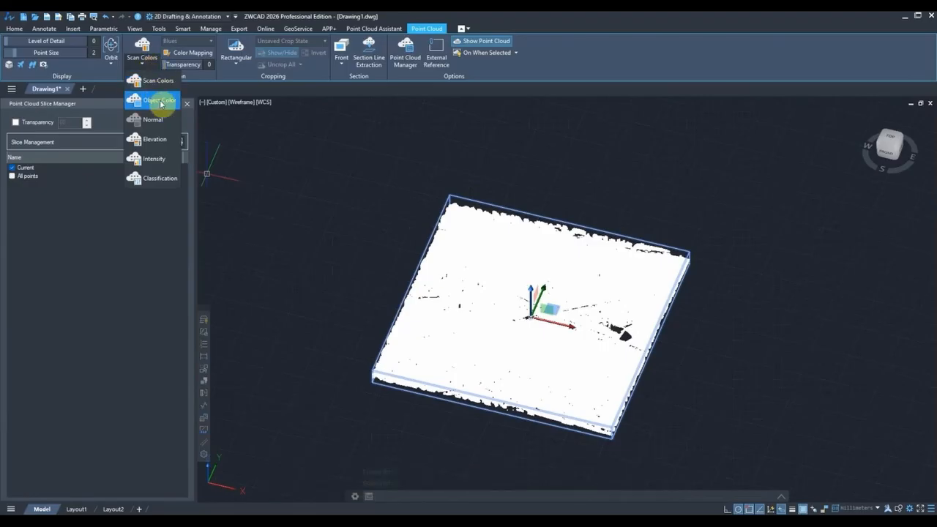
click(167, 180)
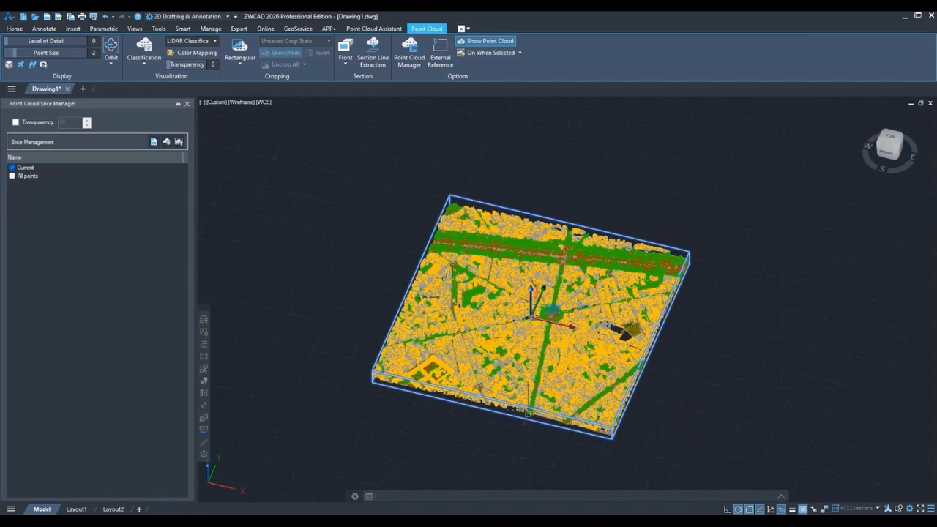
Orbit and zoom around the classified point cloud, then return to the top view.
scroll(528, 413, up, 3)
shift+middle_drag(566, 410, 562, 368)
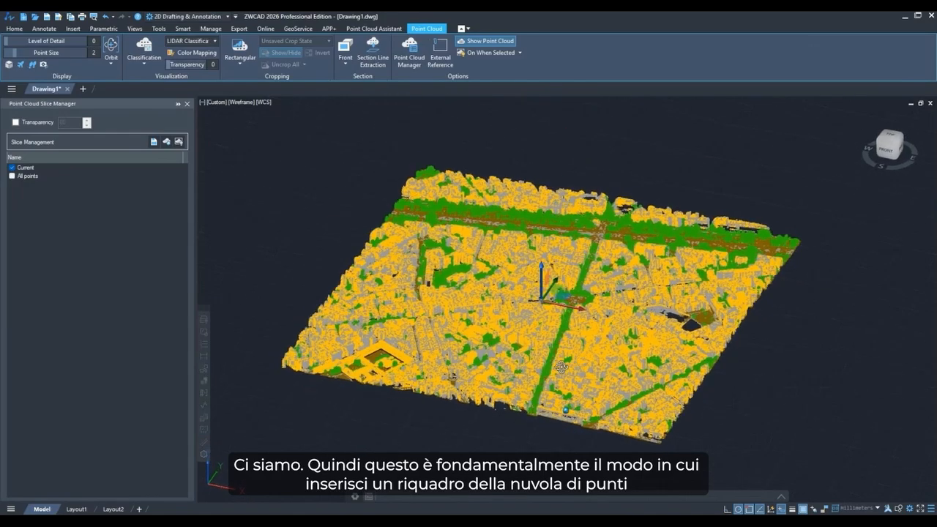
scroll(550, 322, up, 5)
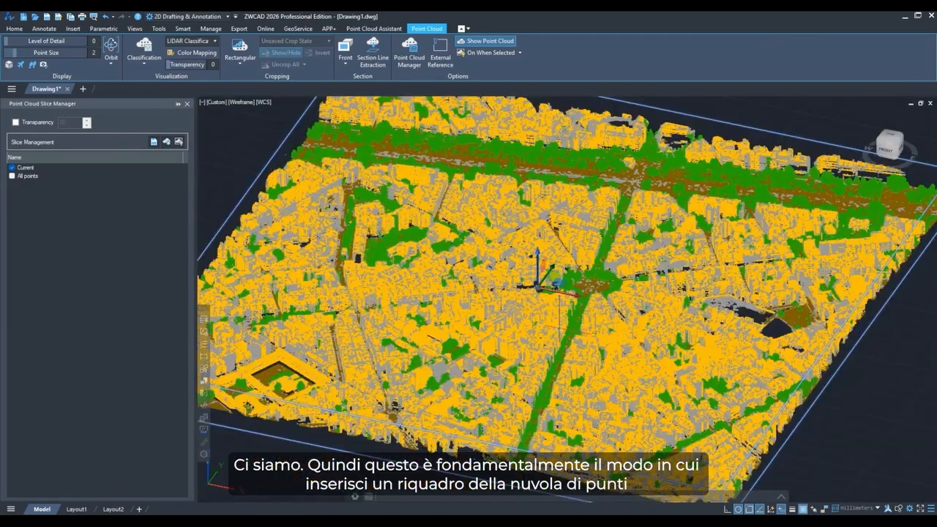
scroll(559, 326, down, 4)
shift+middle_drag(474, 386, 547, 388)
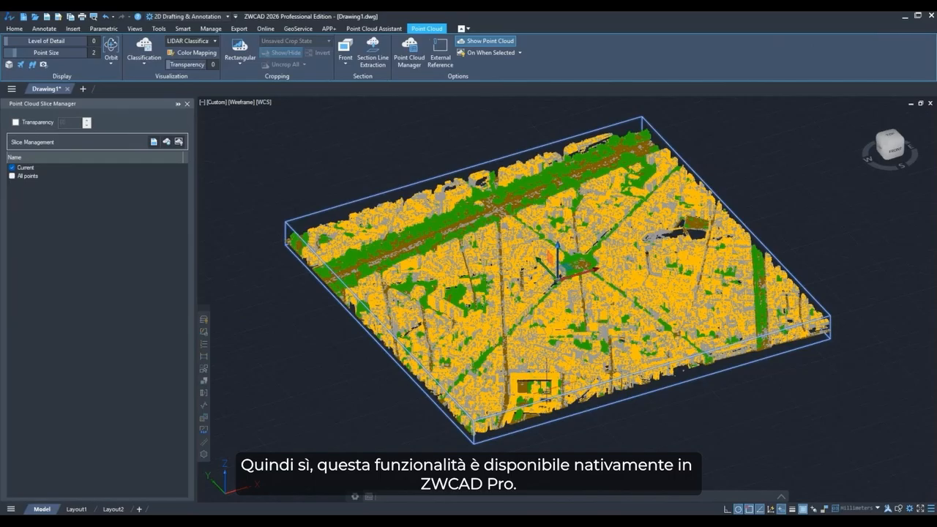
click(889, 138)
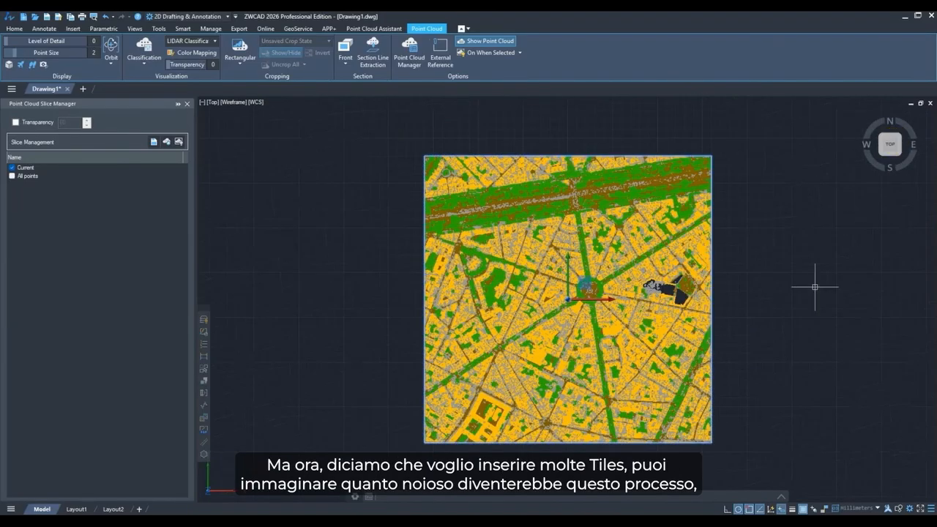
middle_drag(815, 286, 755, 320)
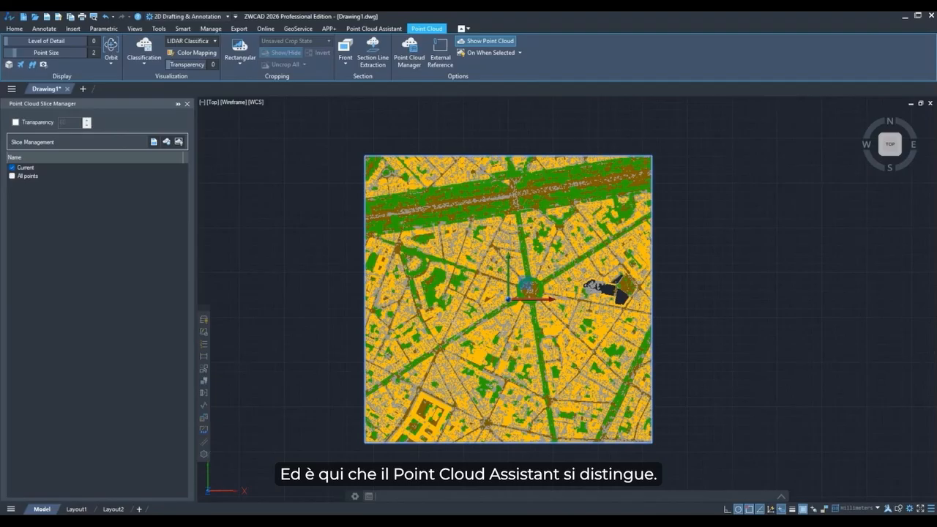
click(302, 298)
click(267, 269)
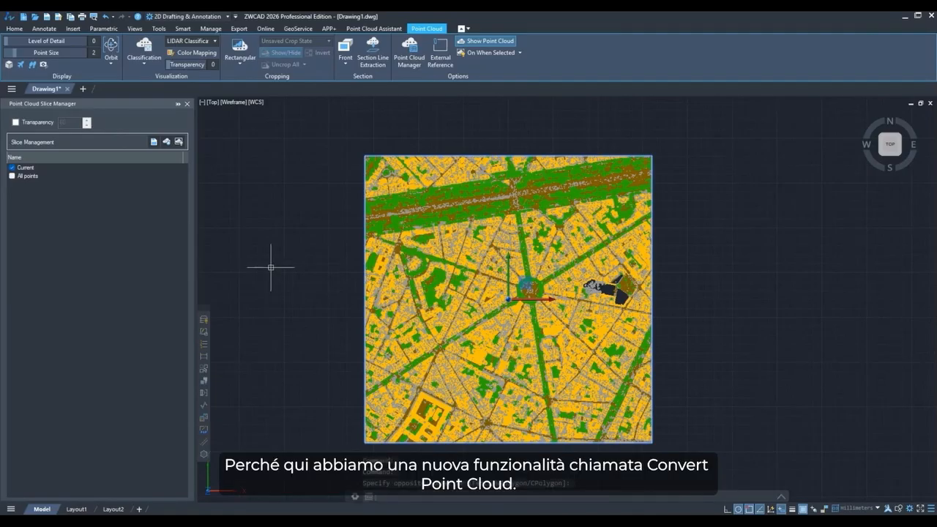
click(393, 30)
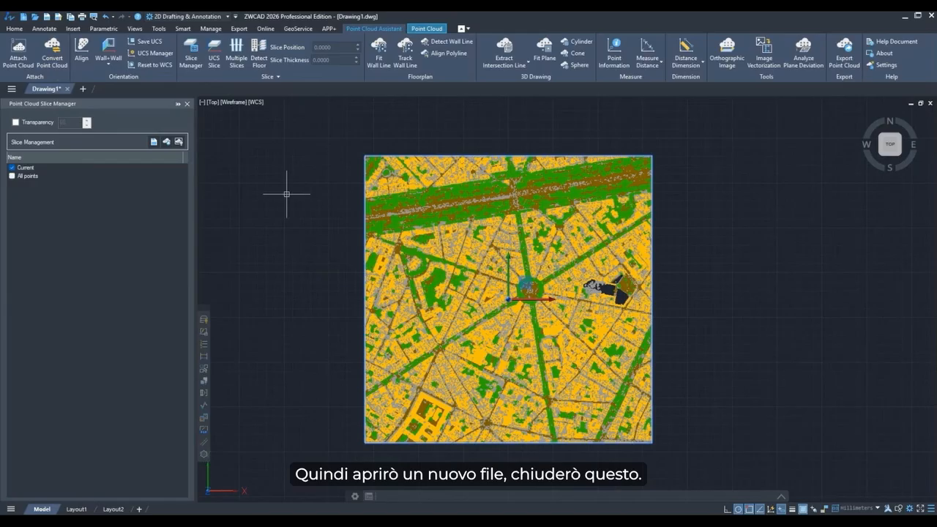
Start a new drawing and close Drawing1 without saving changes.
click(83, 89)
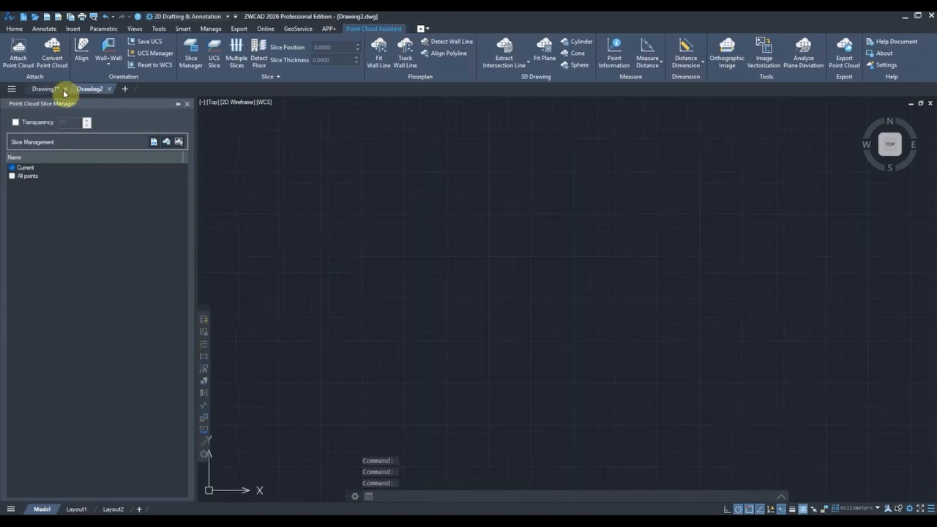
click(64, 89)
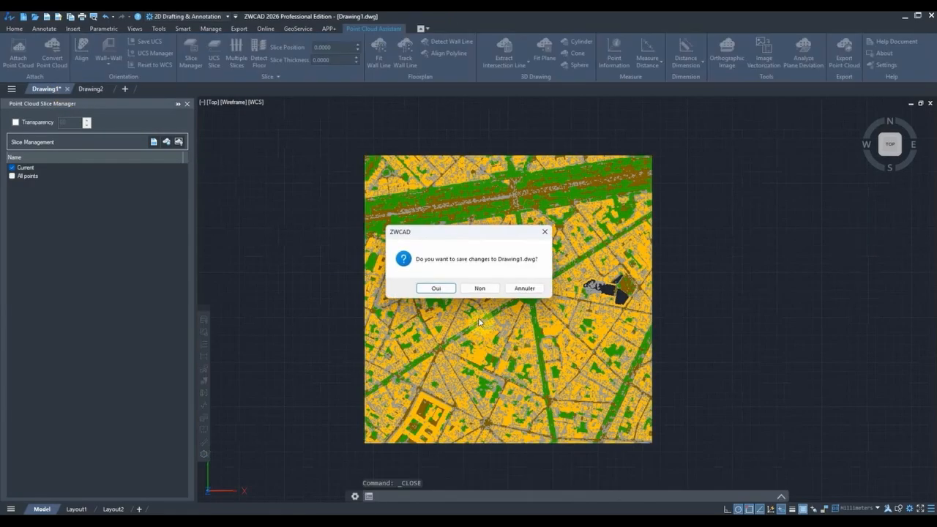
click(489, 288)
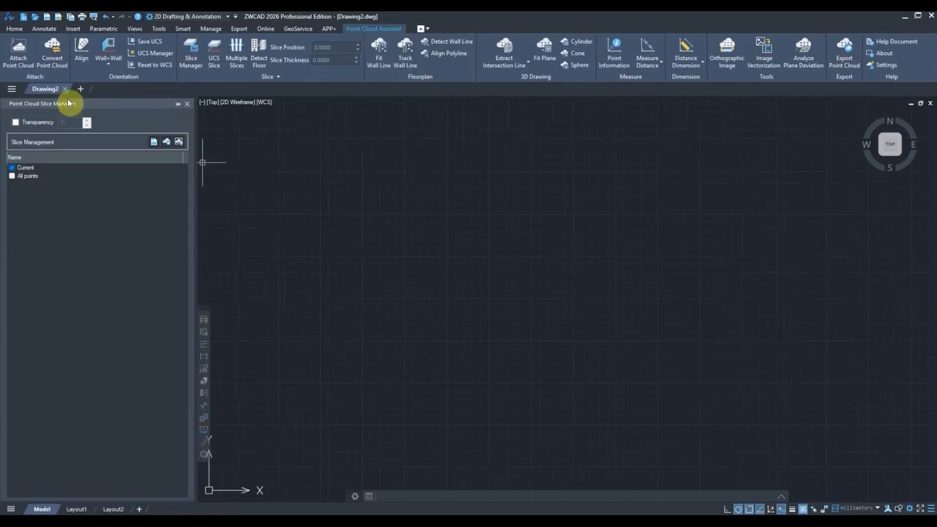
Start Convert Point Cloud and add all the Lidar LasZip tiles from the TUILE PARIS folder to the file list.
click(52, 57)
drag(456, 153, 521, 169)
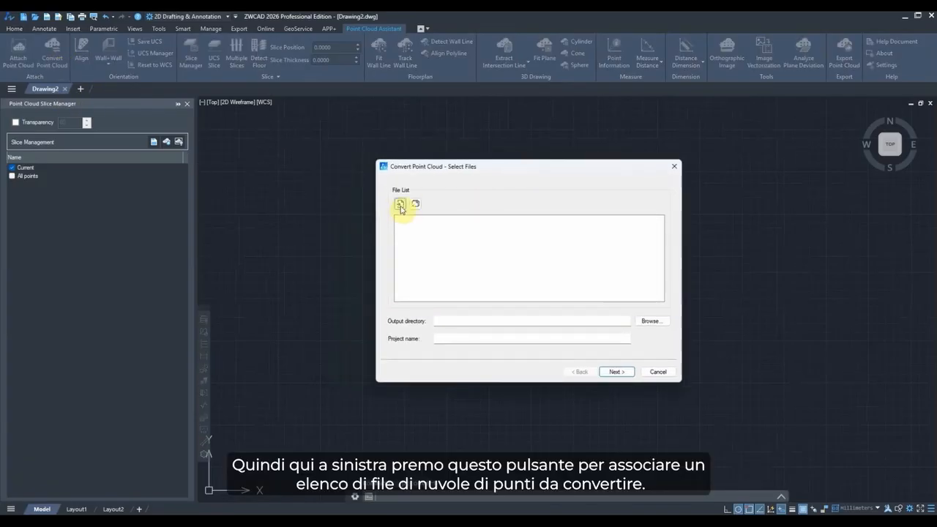
click(400, 205)
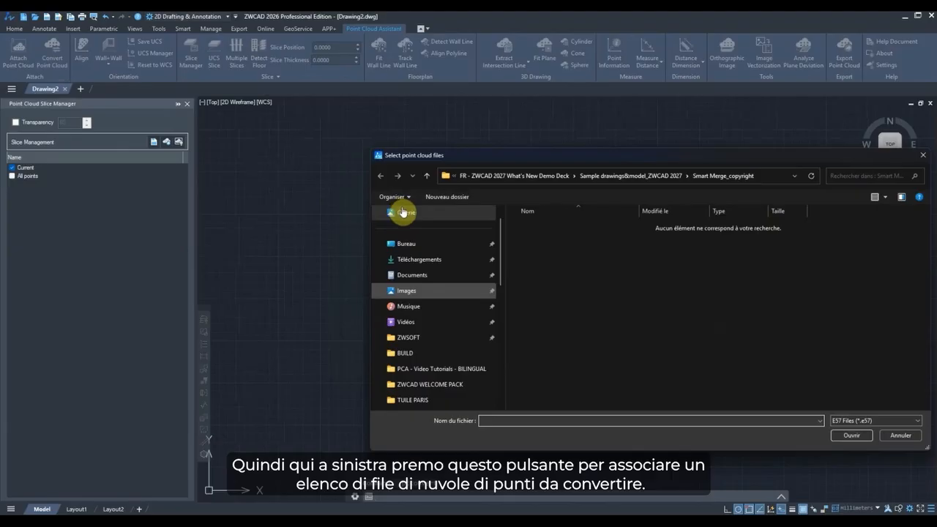
click(409, 243)
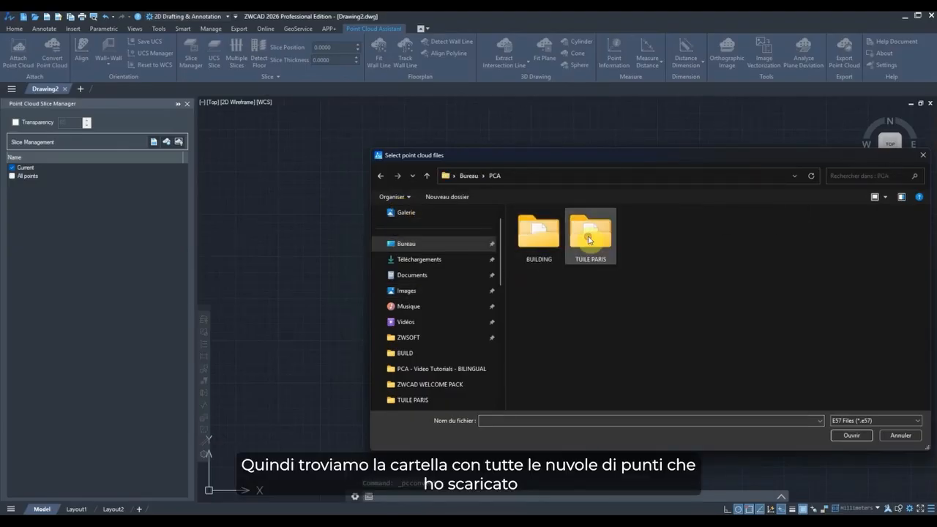
double_click(596, 240)
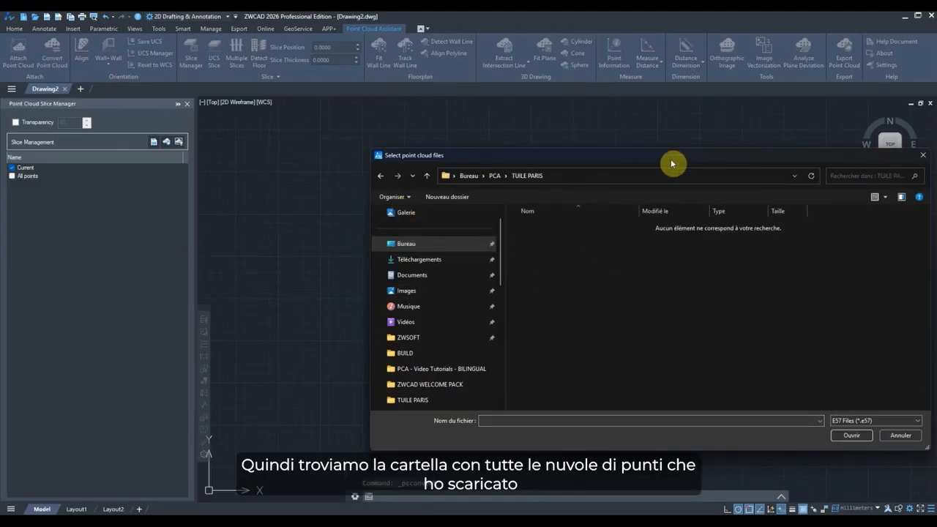
click(912, 423)
click(882, 445)
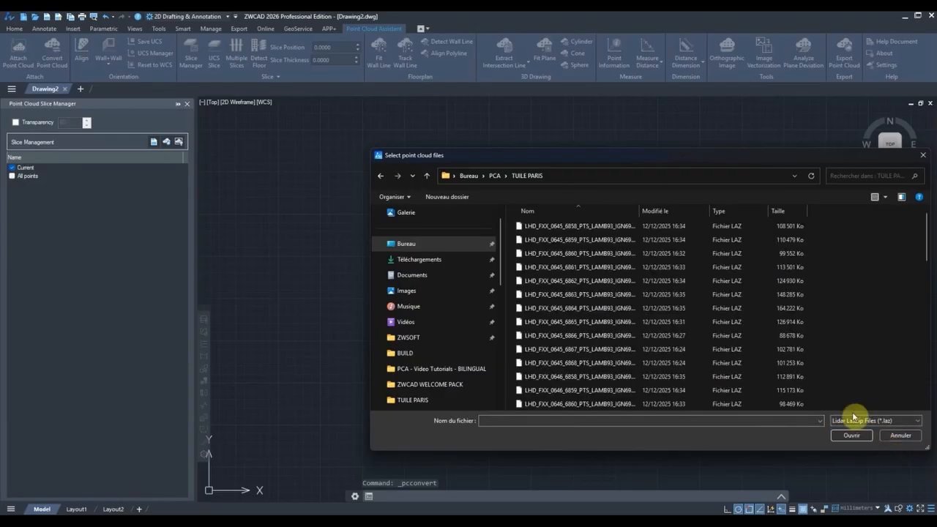
click(606, 225)
scroll(599, 326, down, 14)
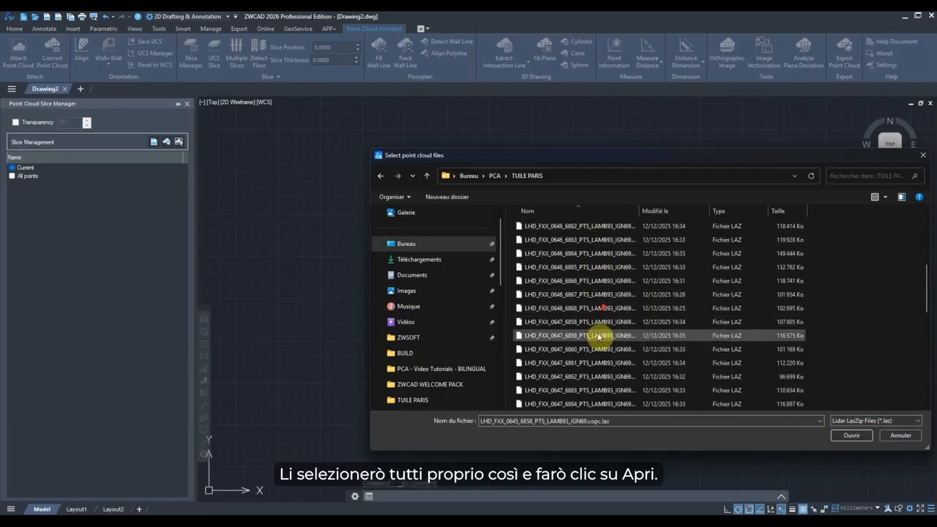
shift+click(615, 405)
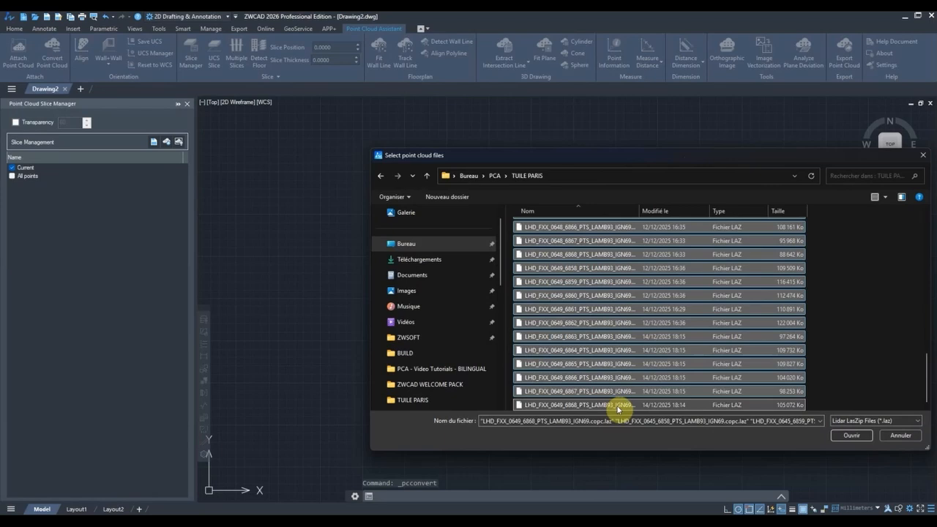
click(852, 438)
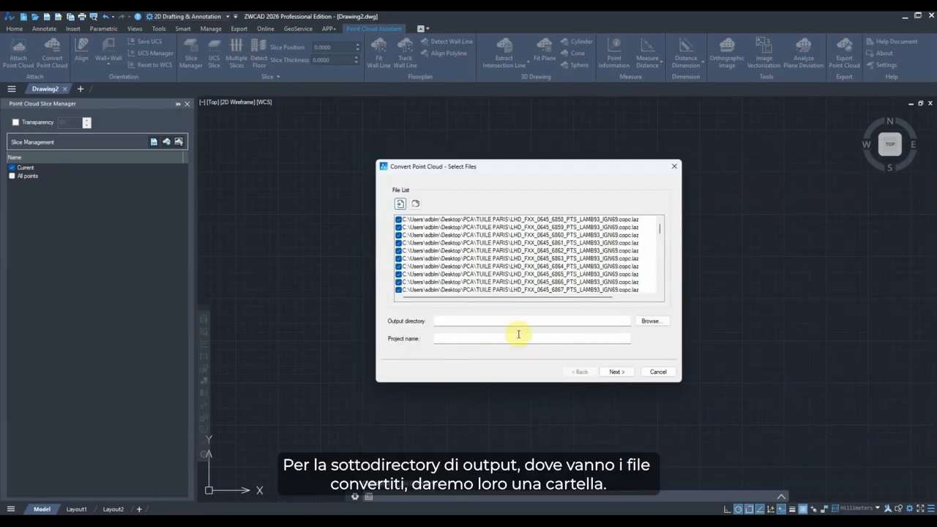
Create a new folder TUILES PARIS CONVERTIES inside TUILE PARIS and choose it as the output directory.
click(650, 321)
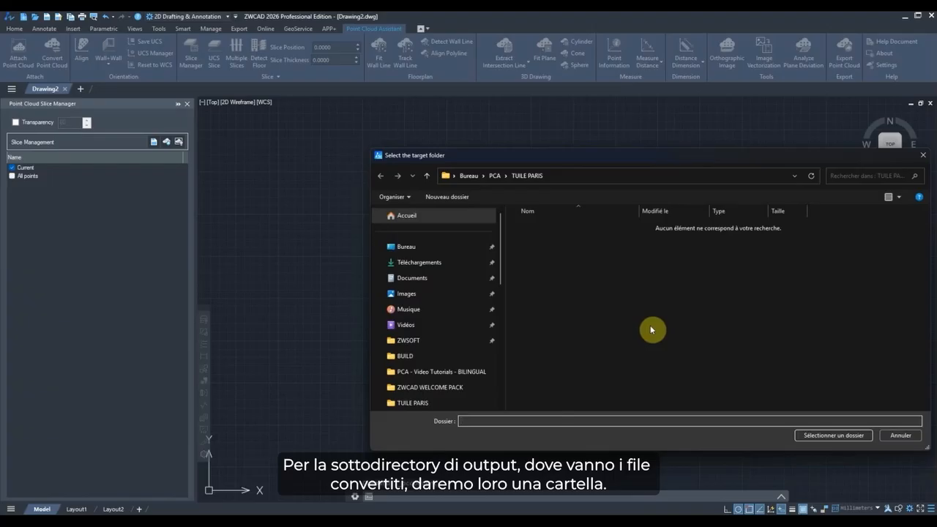
right_click(574, 275)
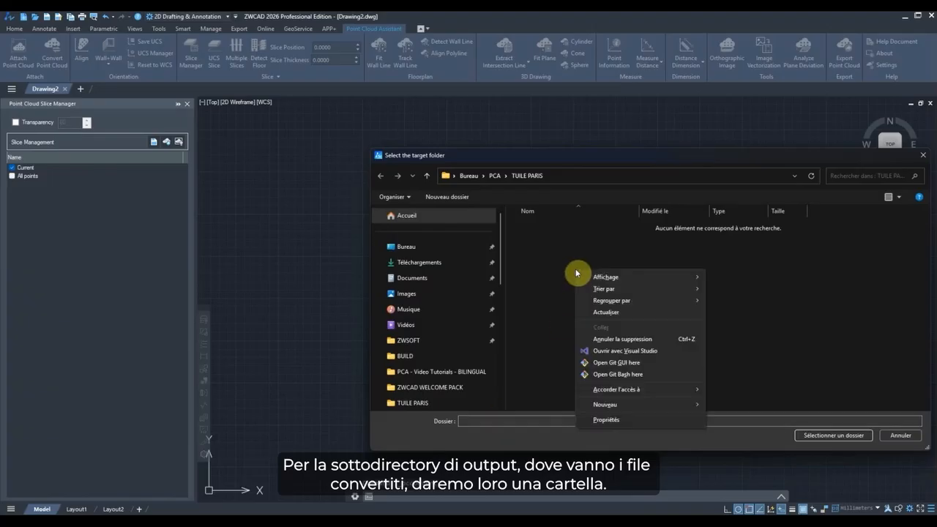
mouse_move(633, 408)
click(726, 405)
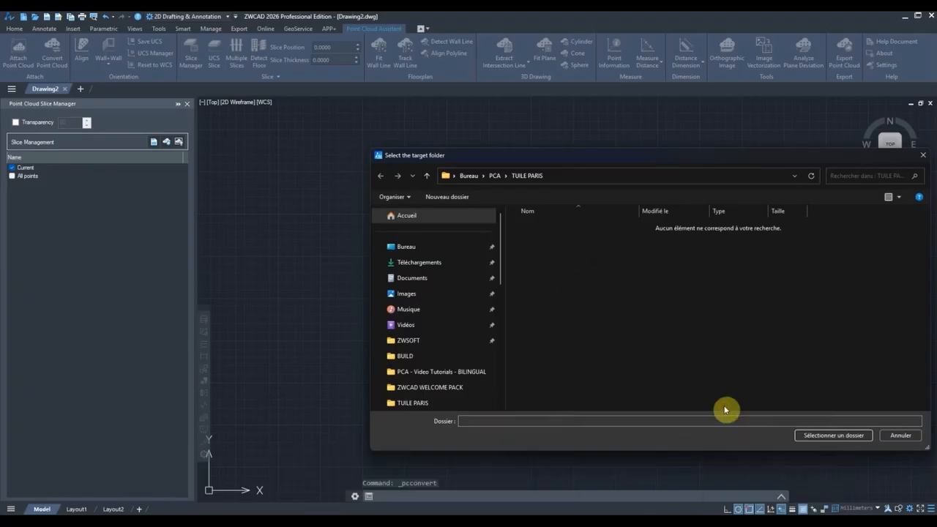
key(Caps_Lock)
text(T)
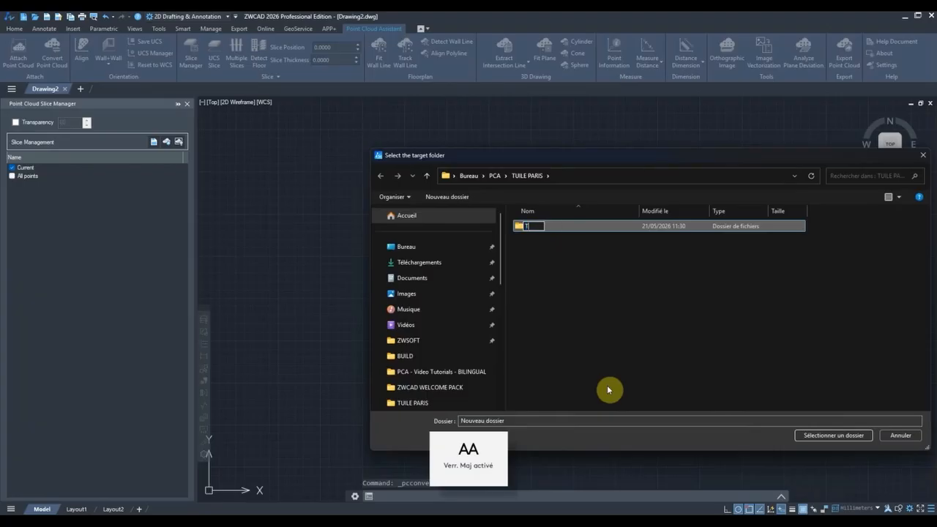
text(UILES PARIS CONVERTIES)
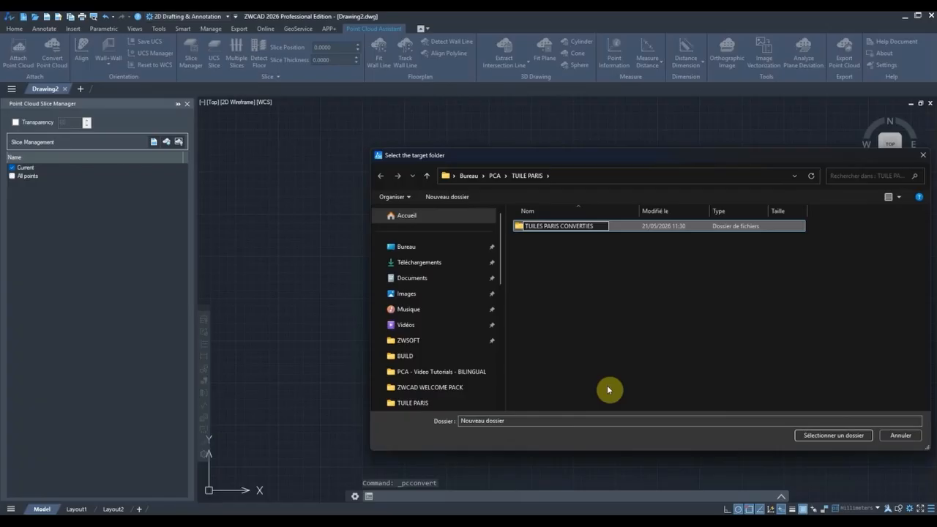
key(Return)
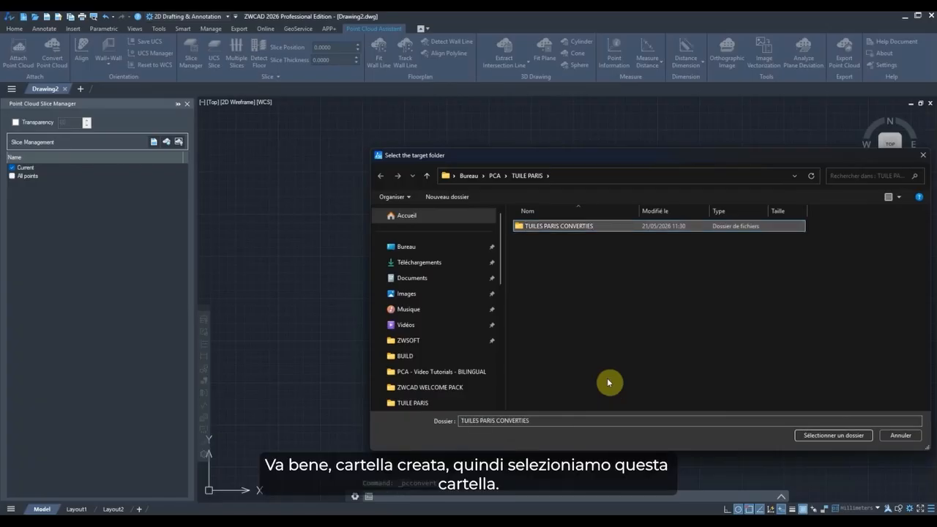
click(845, 436)
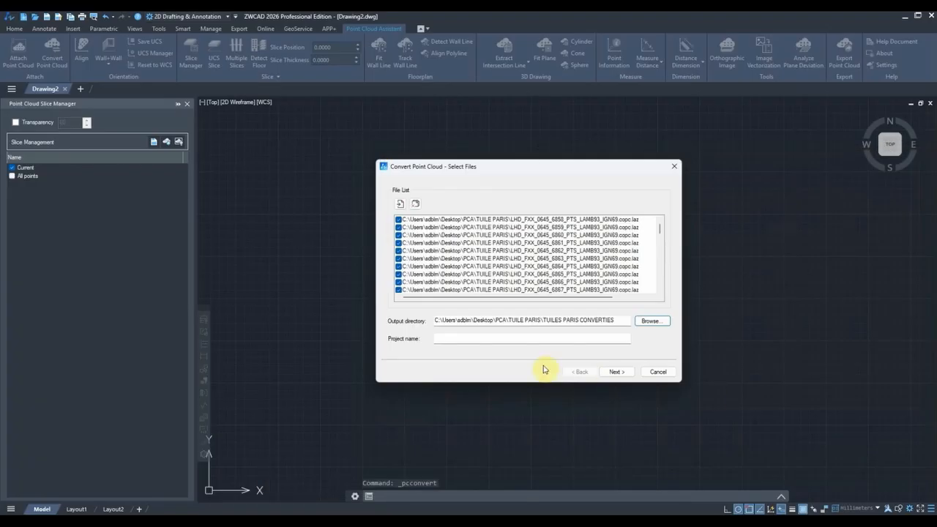
Name the project INTRAMUROS, keep the default settings, and run the conversion, acknowledging the completion message.
click(510, 338)
text(I)
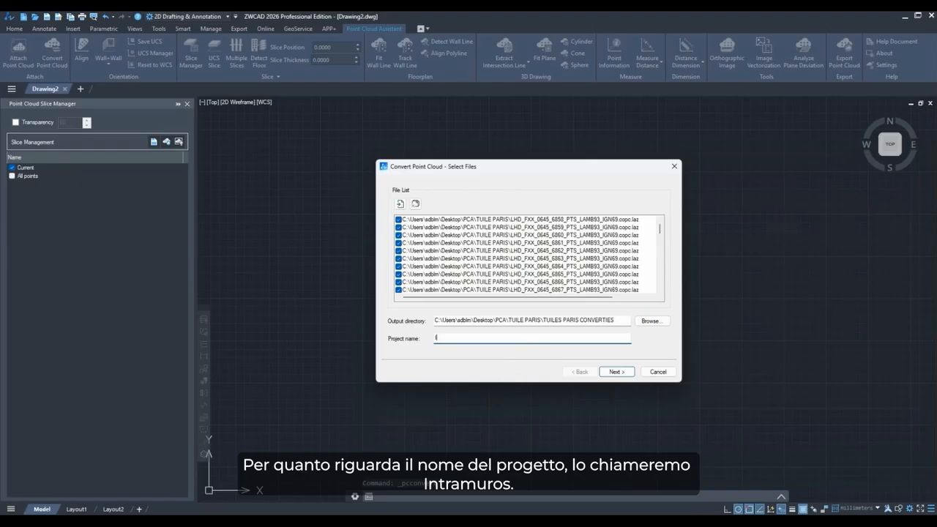
text(NTRAMUROS)
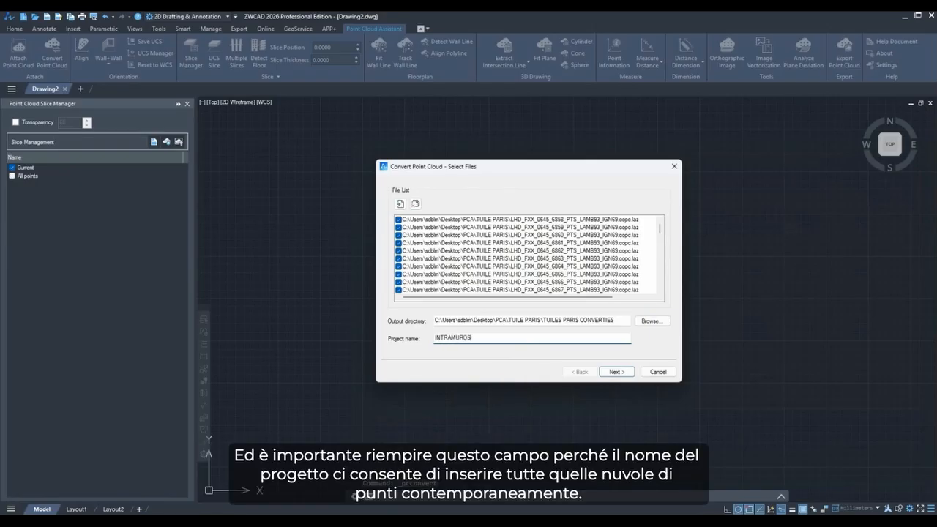
click(619, 372)
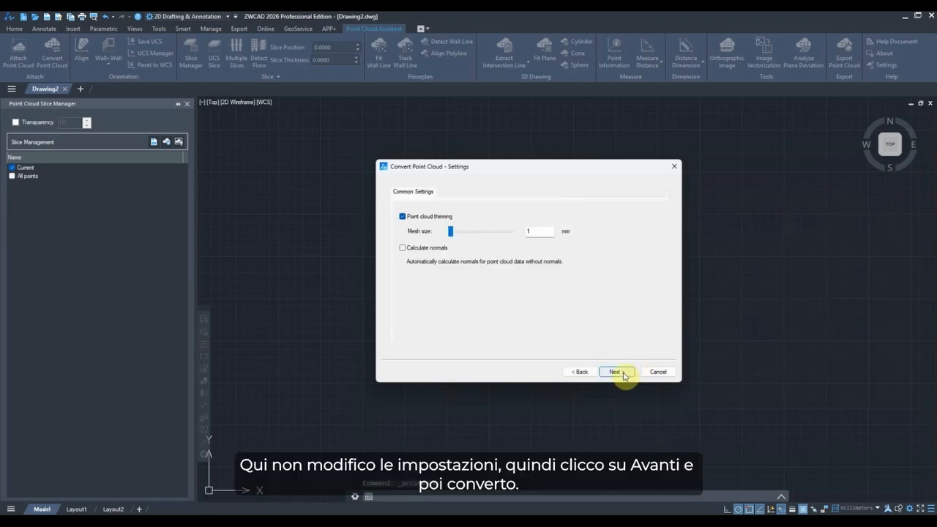
click(618, 372)
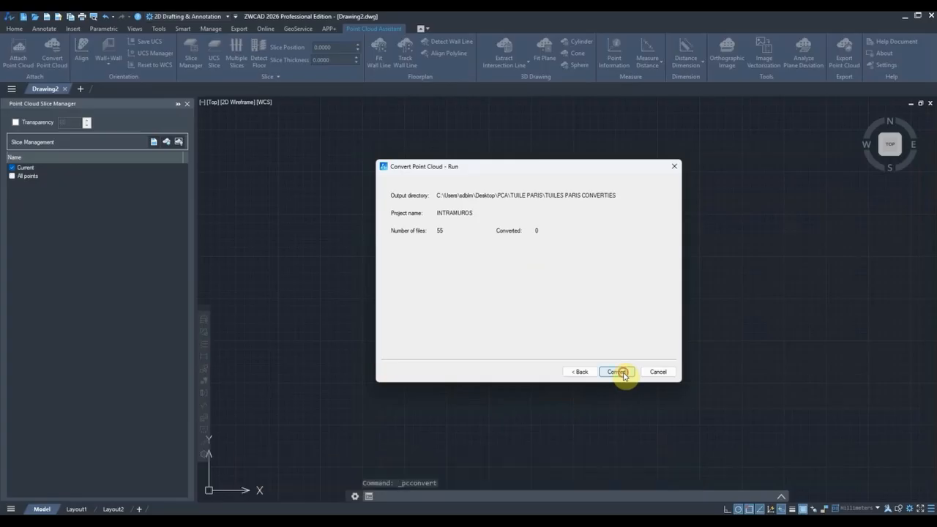
click(621, 373)
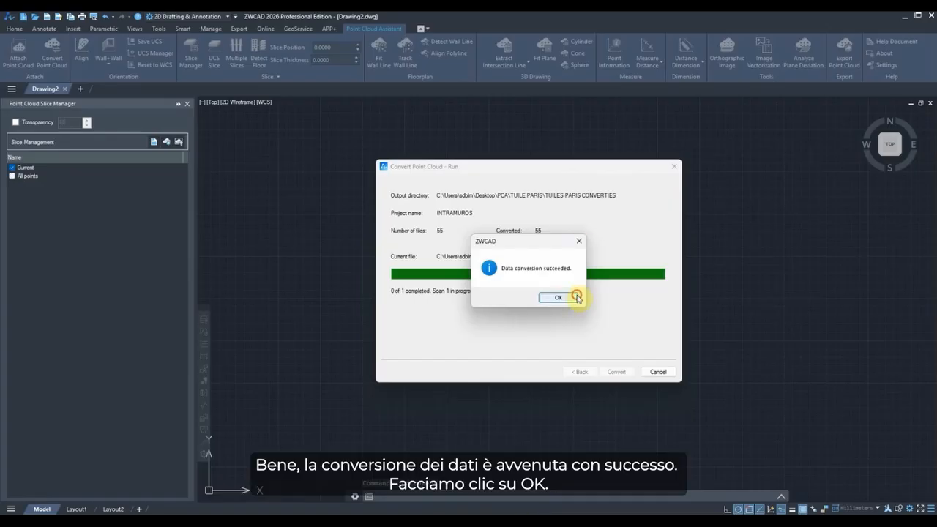
click(572, 299)
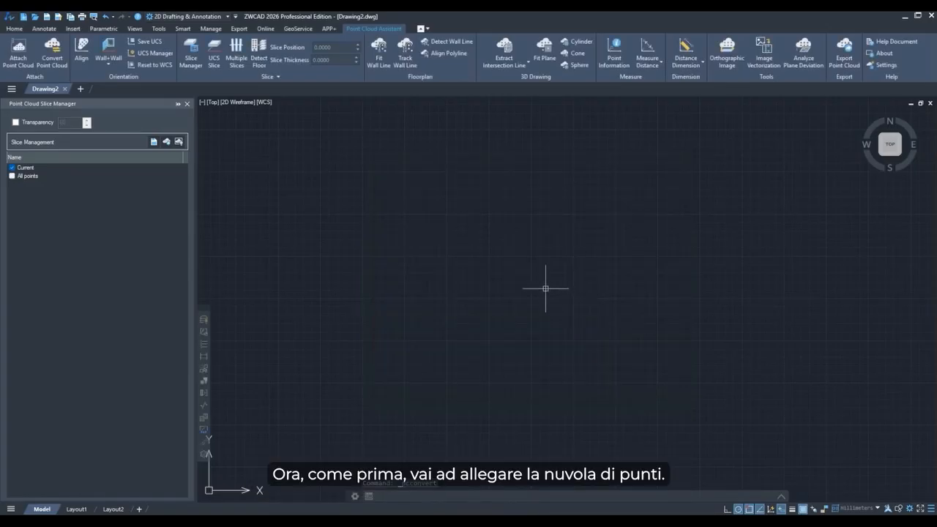
Open Attach Point Cloud and try to select several converted tile files at once.
click(18, 50)
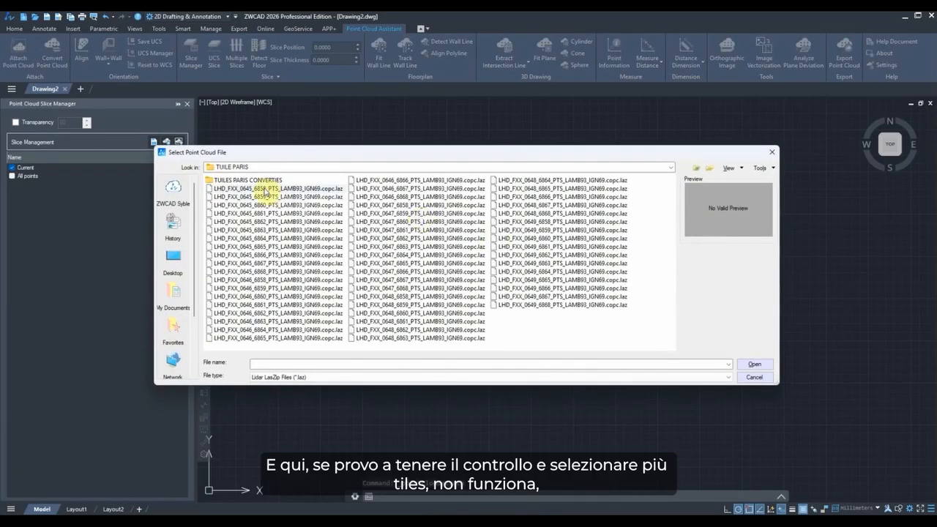
click(265, 189)
ctrl+click(268, 214)
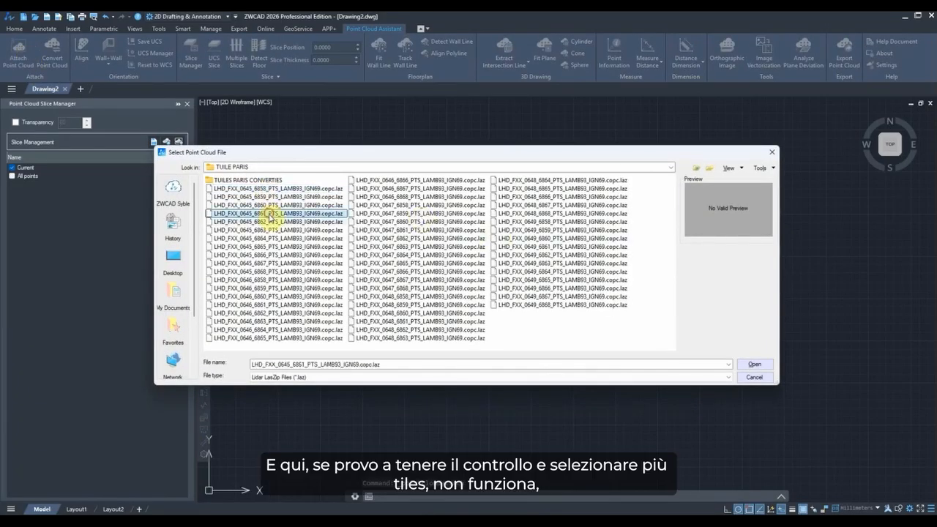
ctrl+click(270, 232)
ctrl+click(277, 282)
ctrl+click(283, 305)
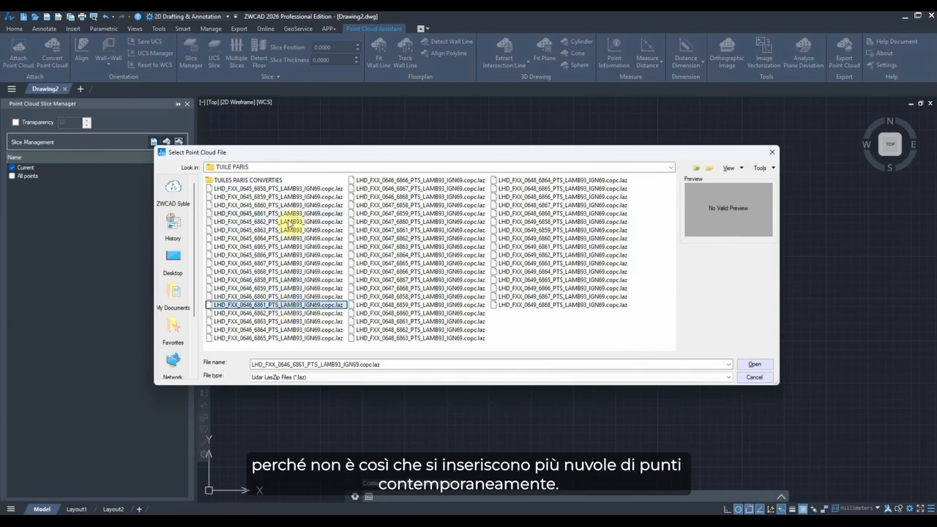
ctrl+click(289, 216)
ctrl+click(291, 248)
ctrl+click(292, 265)
ctrl+click(293, 288)
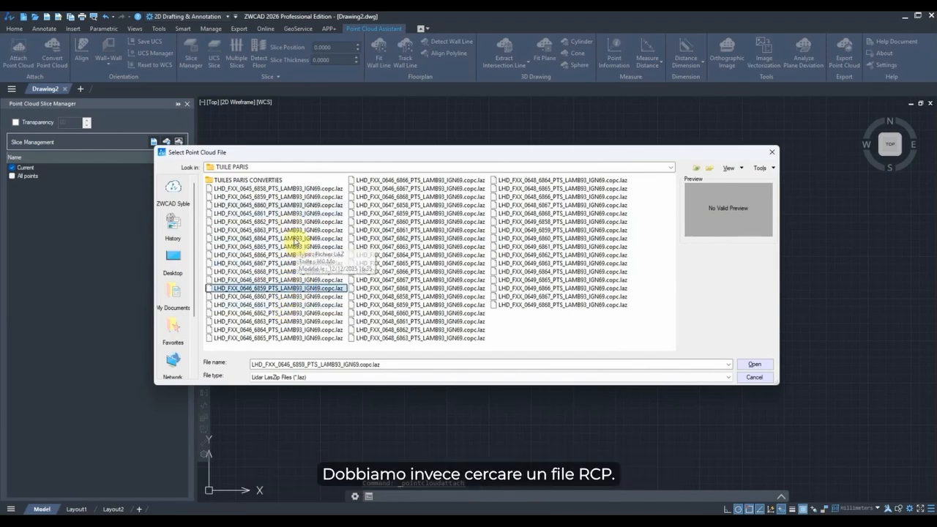
Filter to Point Cloud Project files and attach INTRAMUROS.rcp from the INTRAMUROS folder, picking its insertion point on screen.
click(396, 377)
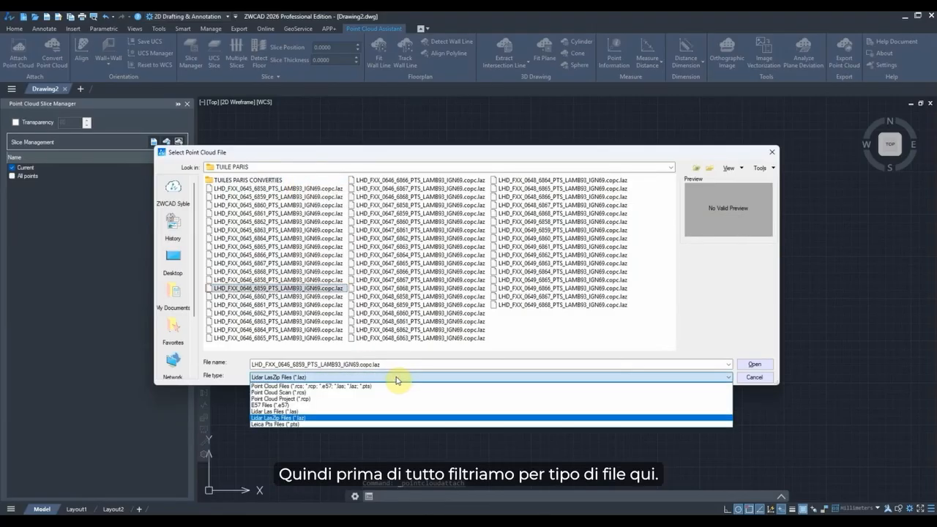
click(308, 399)
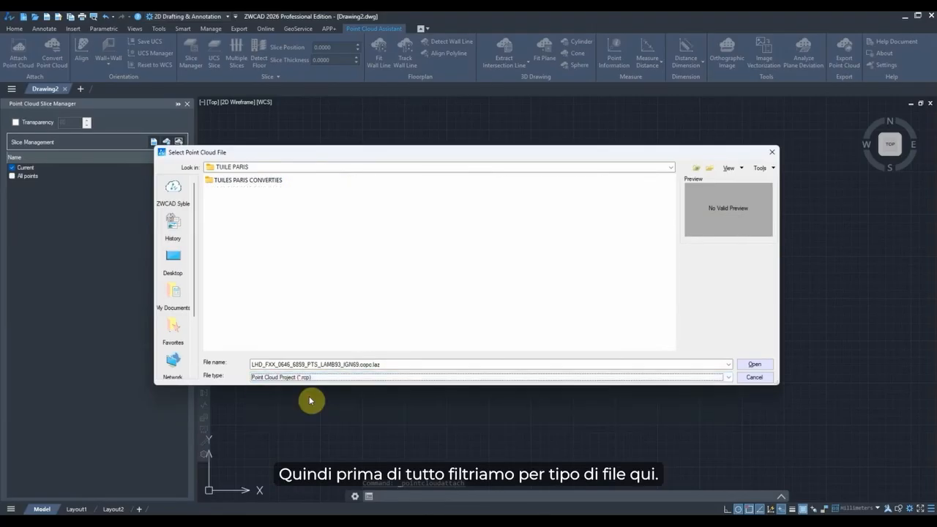
double_click(249, 181)
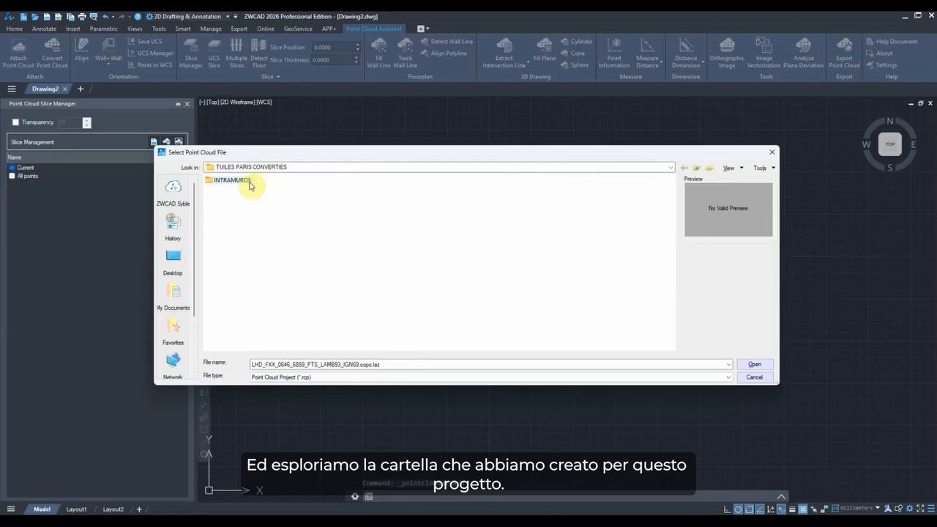
double_click(249, 182)
click(235, 188)
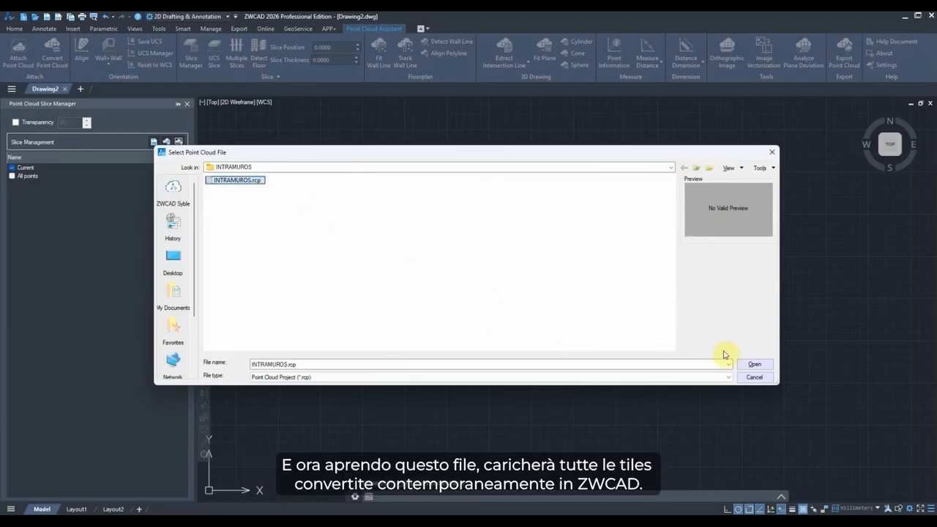
click(759, 365)
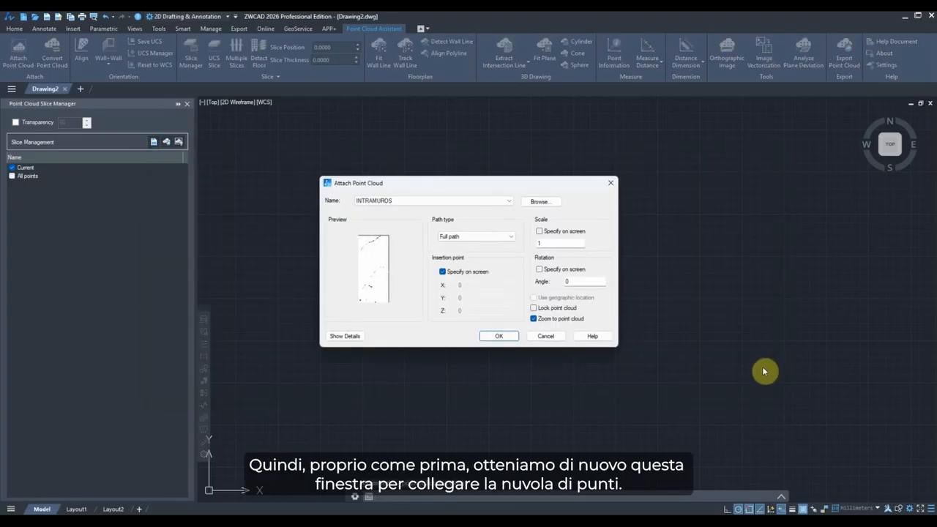
click(505, 338)
click(454, 253)
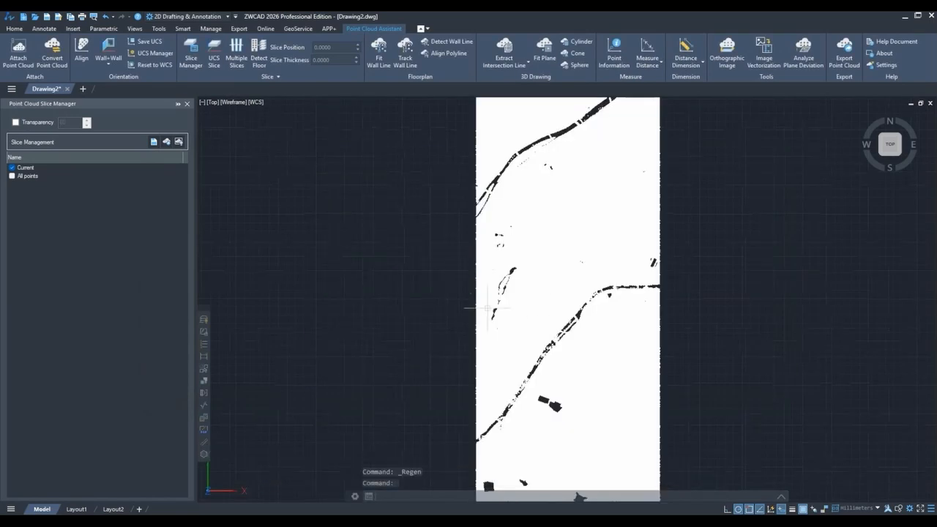
Orbit and zoom around the attached INTRAMUROS point cloud to inspect all tiles together.
scroll(488, 308, down, 2)
shift+middle_drag(619, 401, 593, 278)
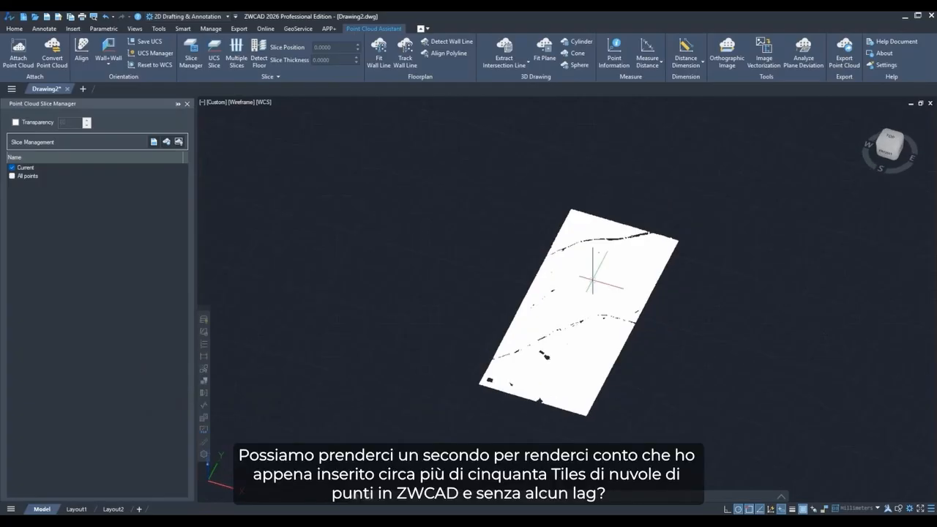
click(605, 320)
middle_drag(598, 354, 528, 360)
shift+middle_drag(521, 403, 514, 363)
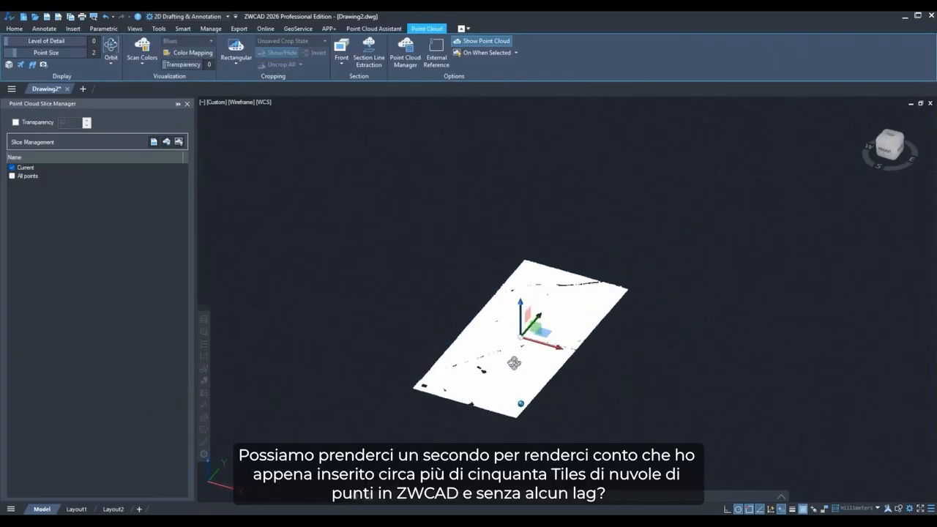
scroll(514, 364, up, 2)
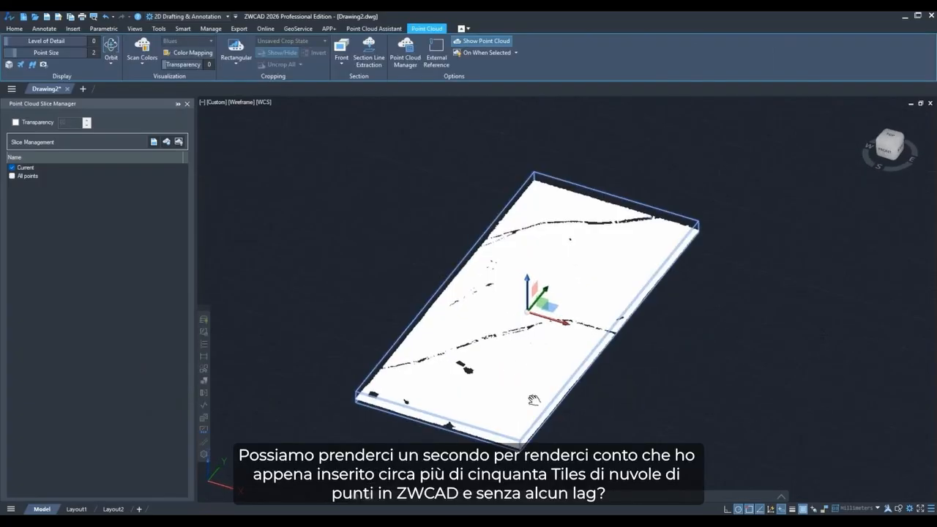
middle_drag(534, 400, 570, 388)
shift+middle_drag(583, 420, 569, 416)
middle_drag(691, 361, 642, 374)
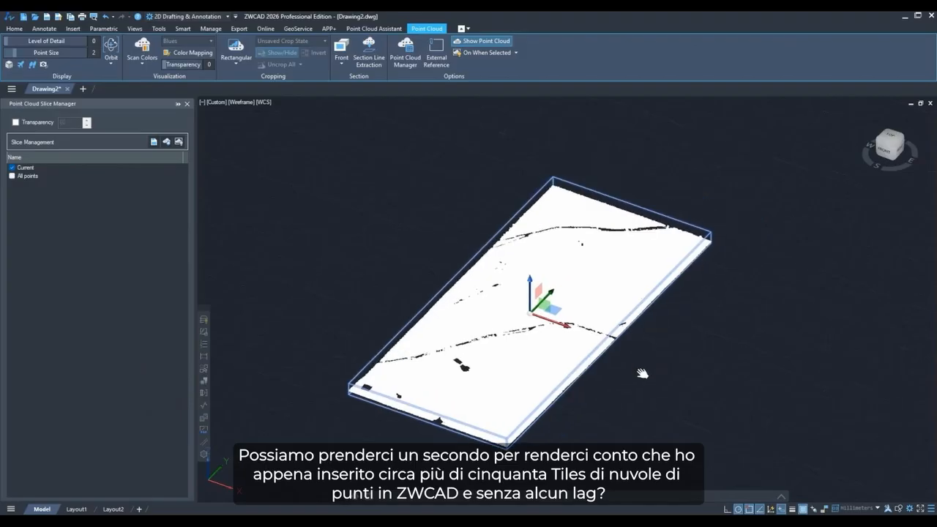
Set the point cloud's colour mode to Classification.
click(151, 68)
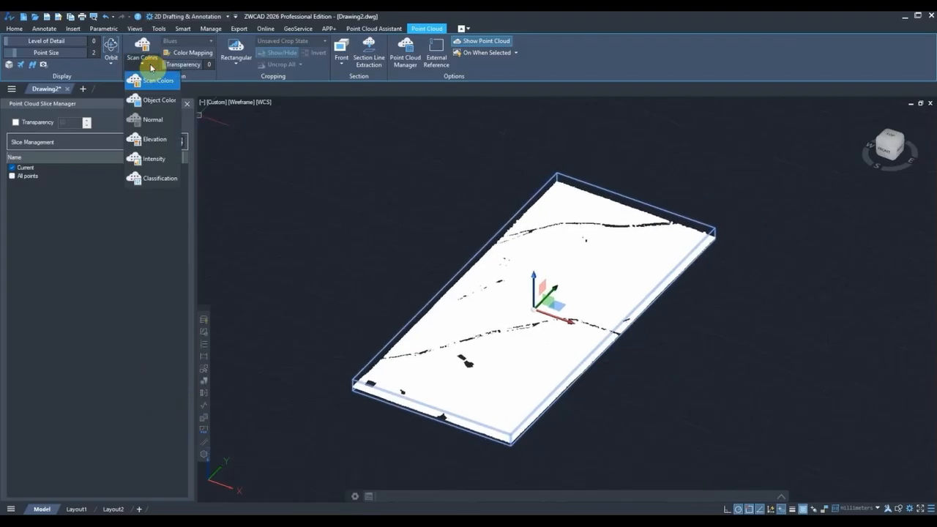
click(153, 178)
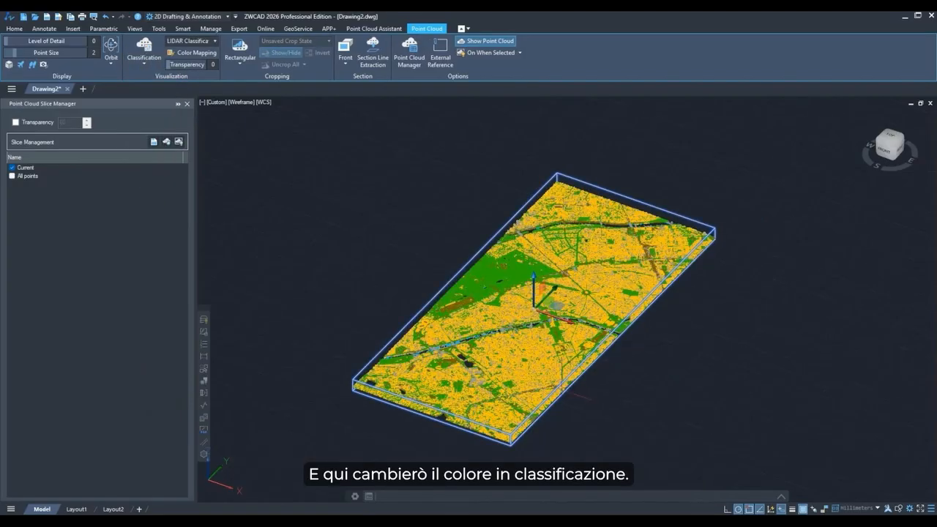
Zoom and pan across the classified point cloud to inspect the Eiffel Tower area and surrounding tiles.
scroll(513, 308, up, 3)
scroll(513, 307, up, 2)
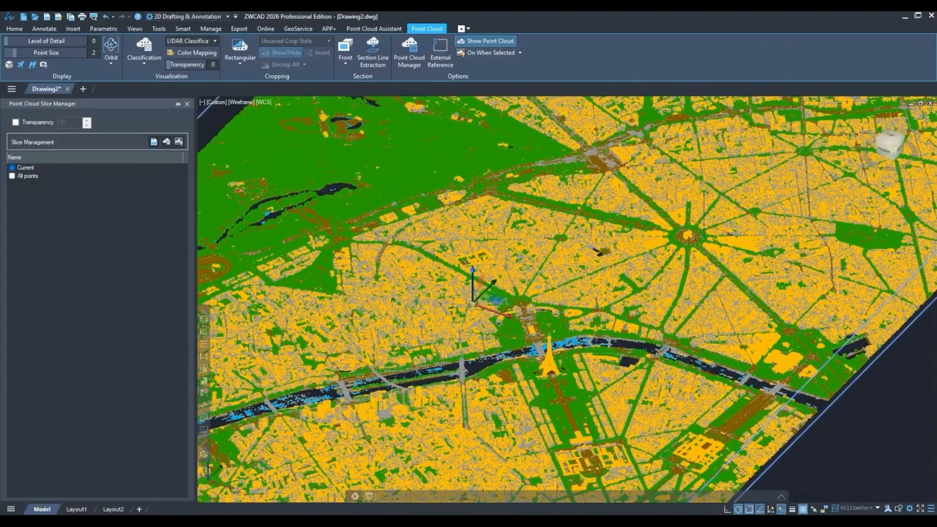
scroll(715, 228, up, 2)
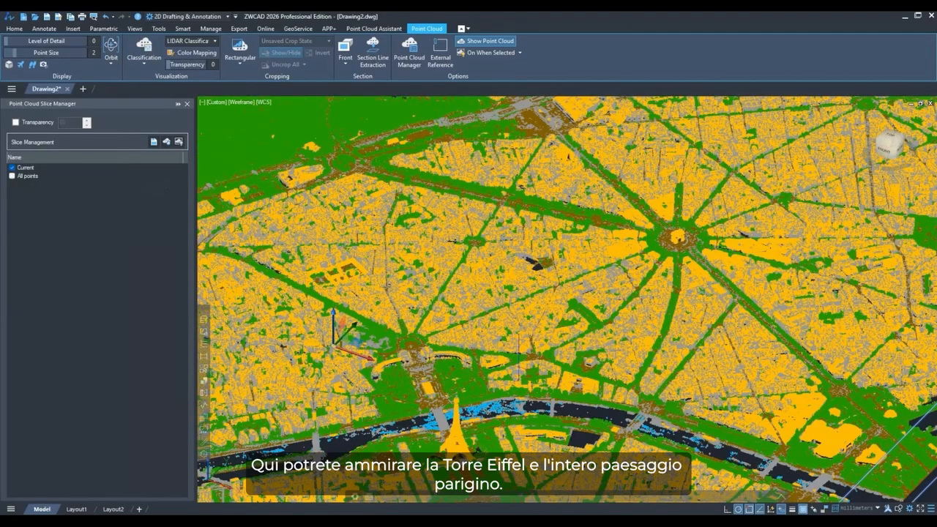
shift+middle_drag(519, 366, 557, 287)
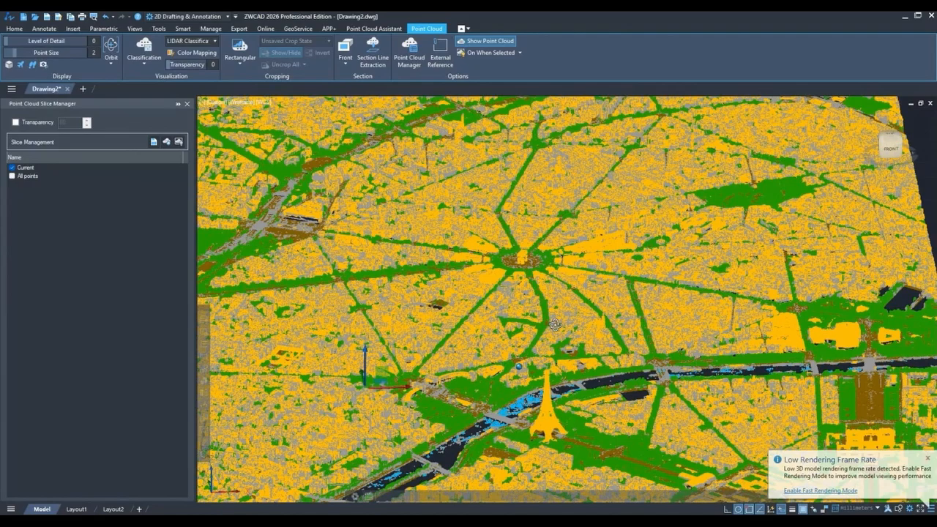
scroll(557, 293, up, 3)
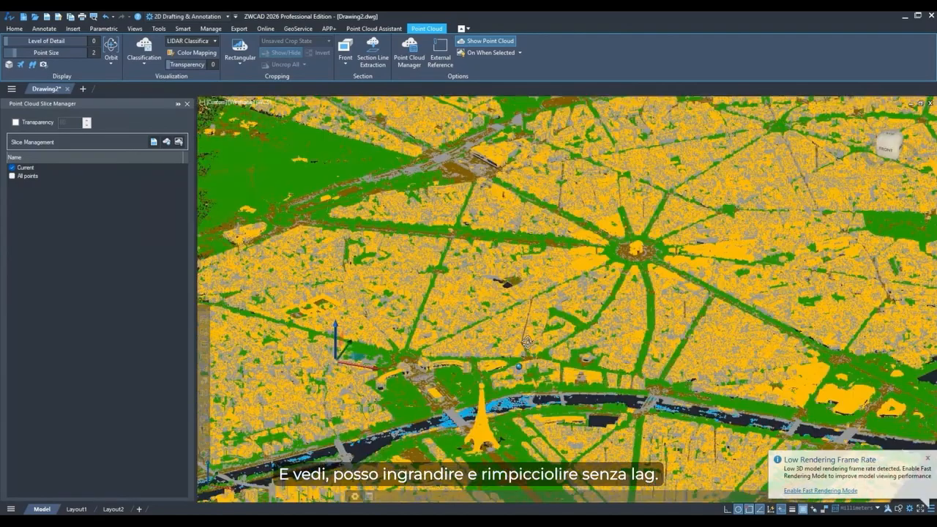
scroll(537, 285, down, 3)
scroll(556, 293, down, 5)
scroll(556, 293, up, 5)
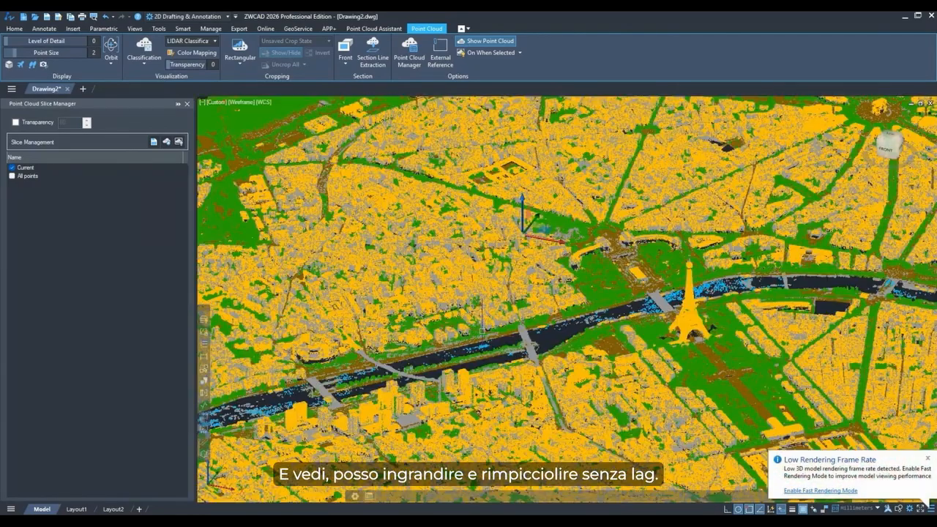
scroll(556, 293, down, 5)
scroll(548, 308, up, 5)
scroll(547, 307, down, 5)
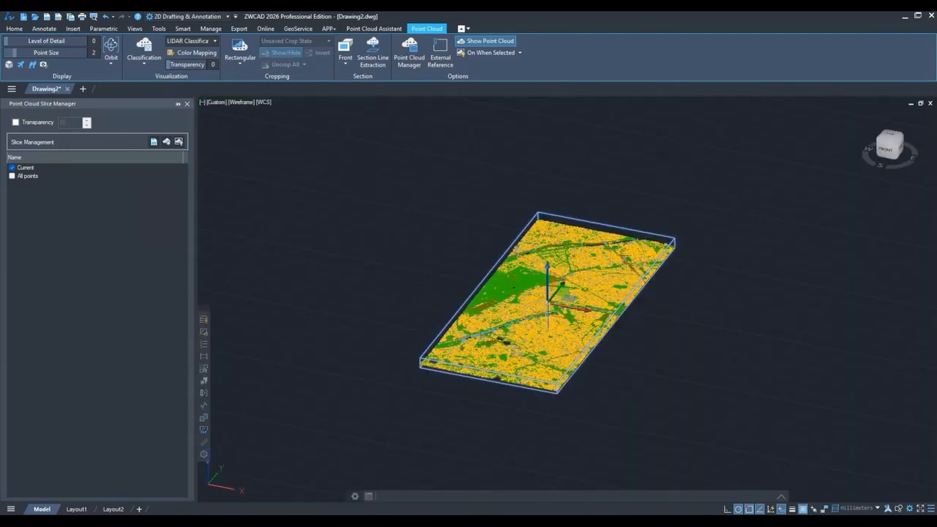
scroll(548, 307, up, 6)
scroll(548, 306, down, 2)
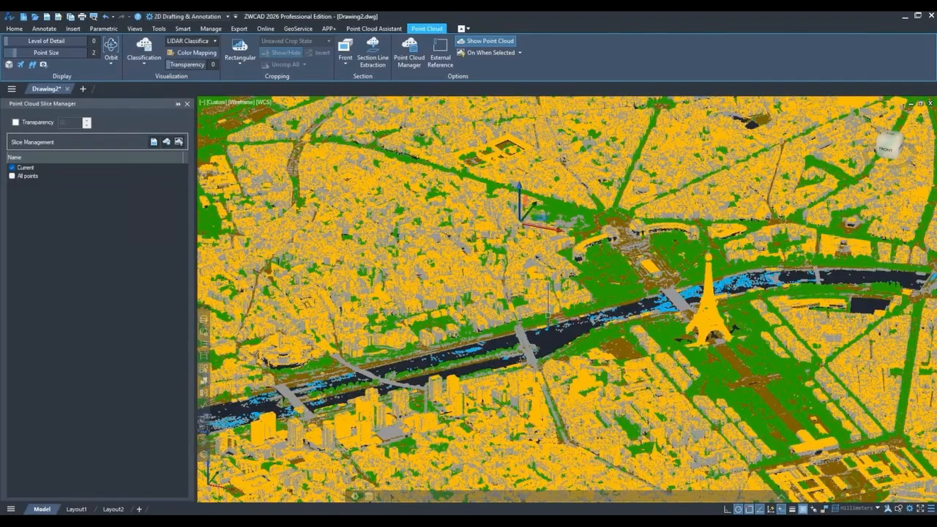
scroll(548, 306, down, 5)
scroll(570, 304, up, 4)
scroll(570, 304, up, 5)
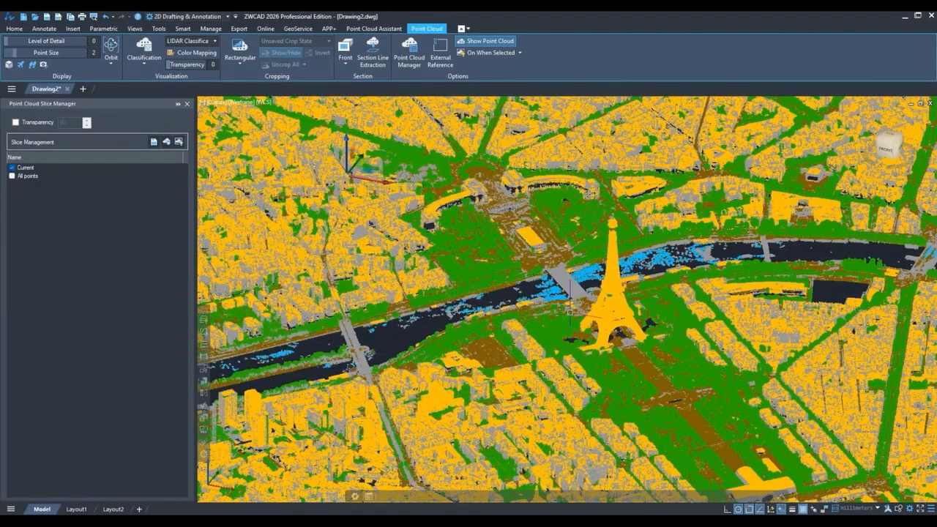
scroll(571, 306, down, 4)
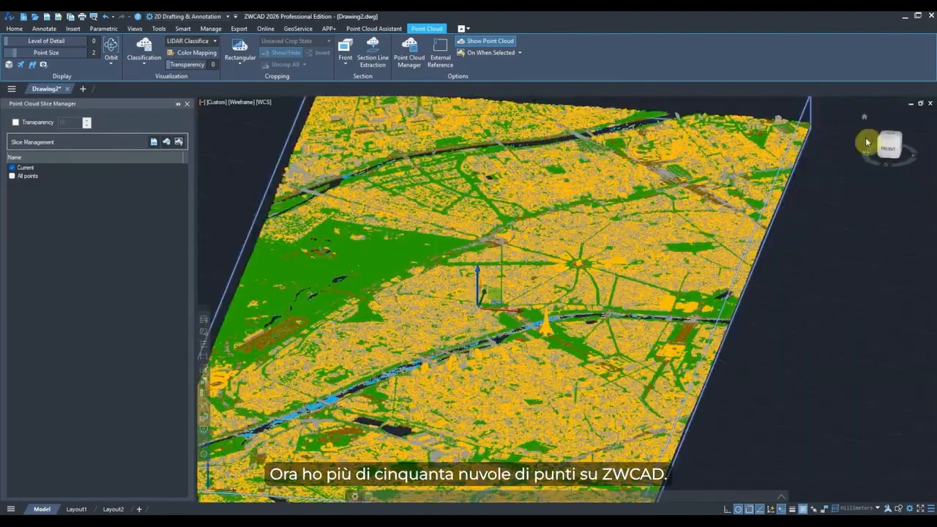
Open the Point Cloud Manager for the attached INTRAMUROS project in top view.
click(889, 136)
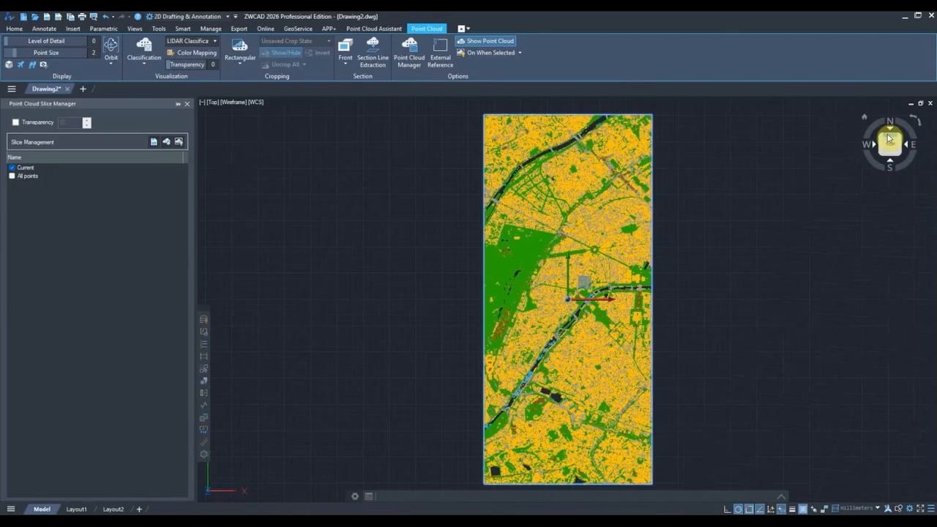
middle_drag(722, 341, 679, 341)
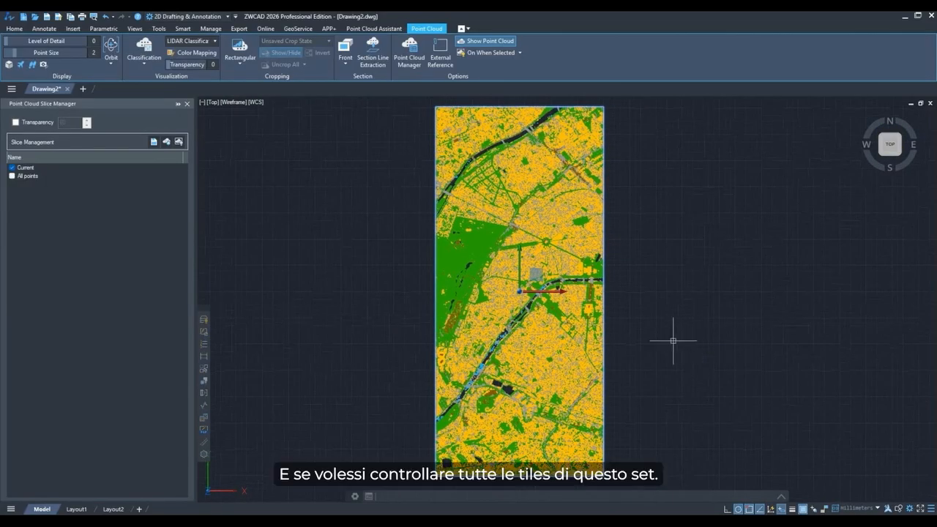
click(420, 66)
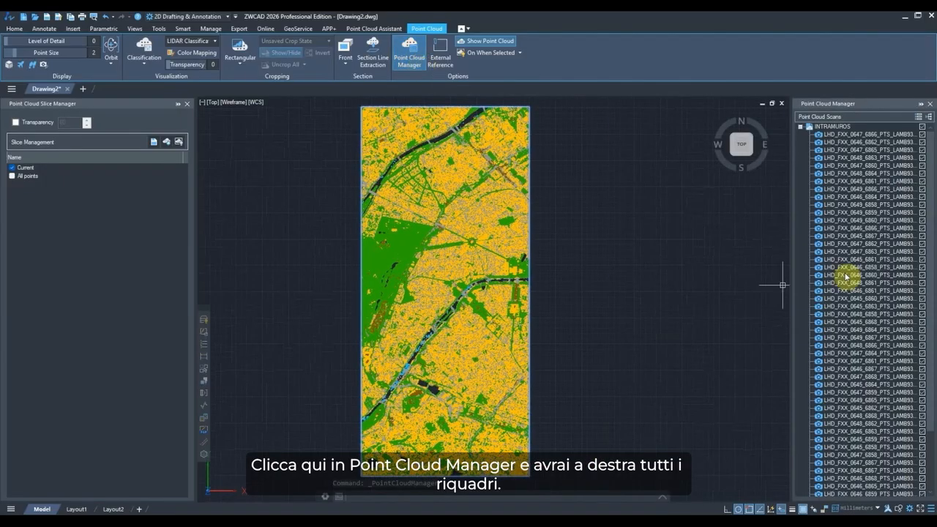
Hide several INTRAMUROS tiles in the Point Cloud Manager and show them again.
click(922, 205)
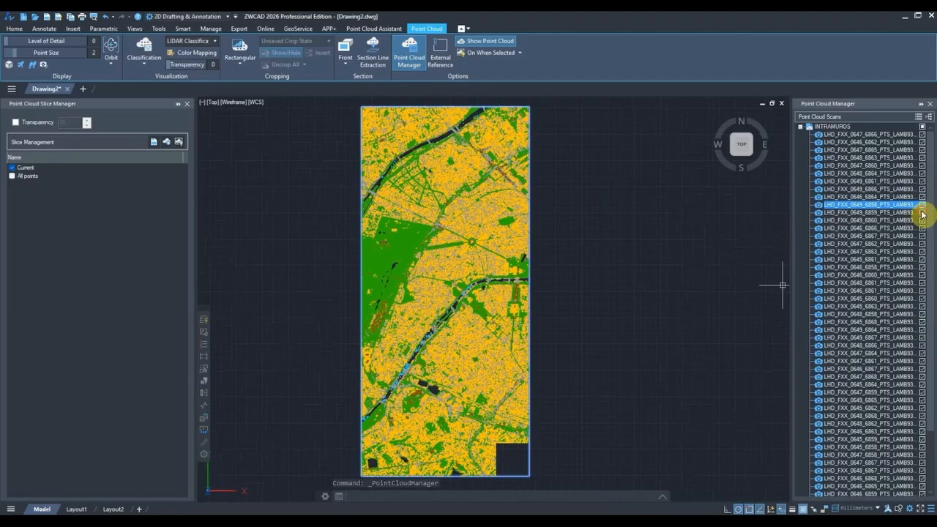
click(923, 212)
click(922, 220)
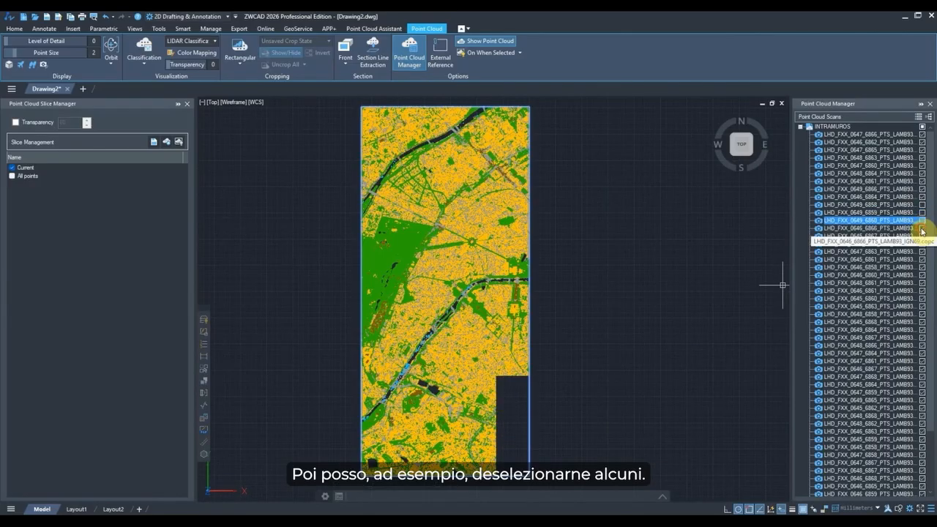
click(922, 228)
click(923, 227)
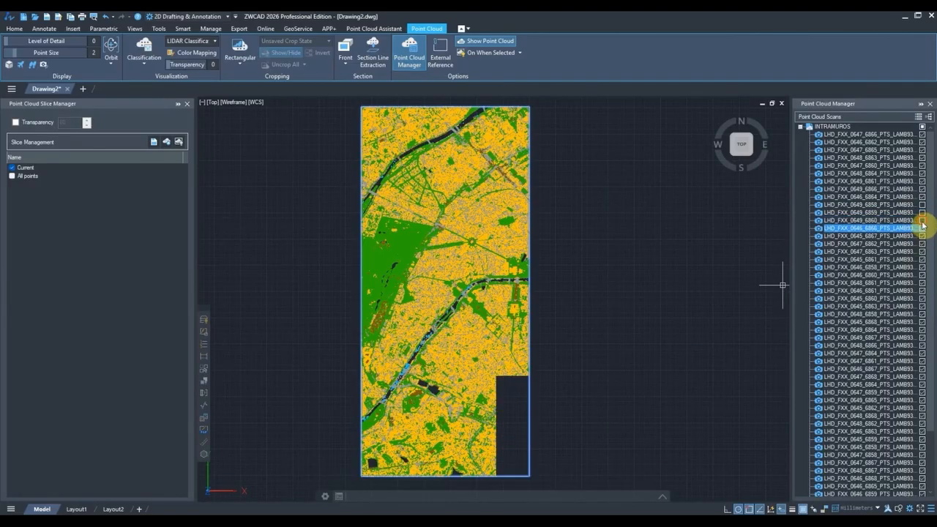
click(922, 220)
click(922, 212)
click(923, 205)
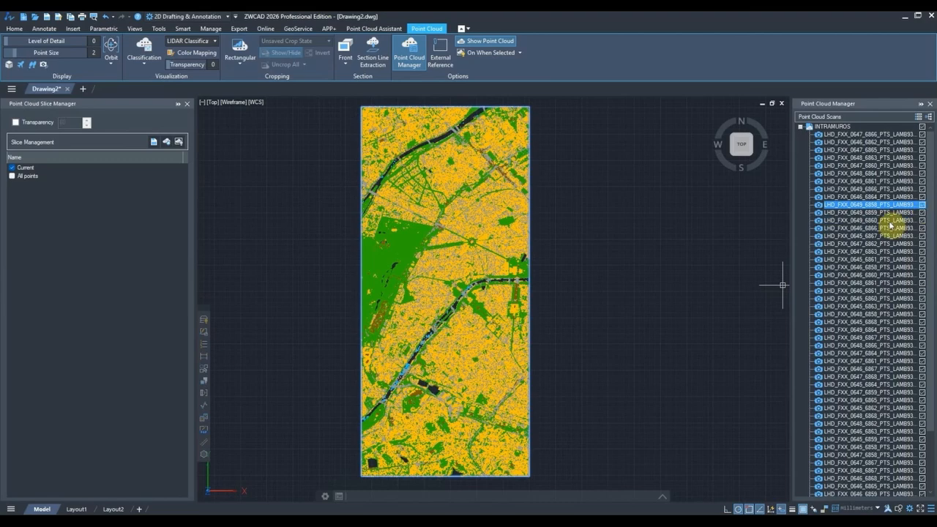
Orbit and zoom to view the whole INTRAMUROS point cloud in 3D.
shift+middle_drag(565, 356, 474, 322)
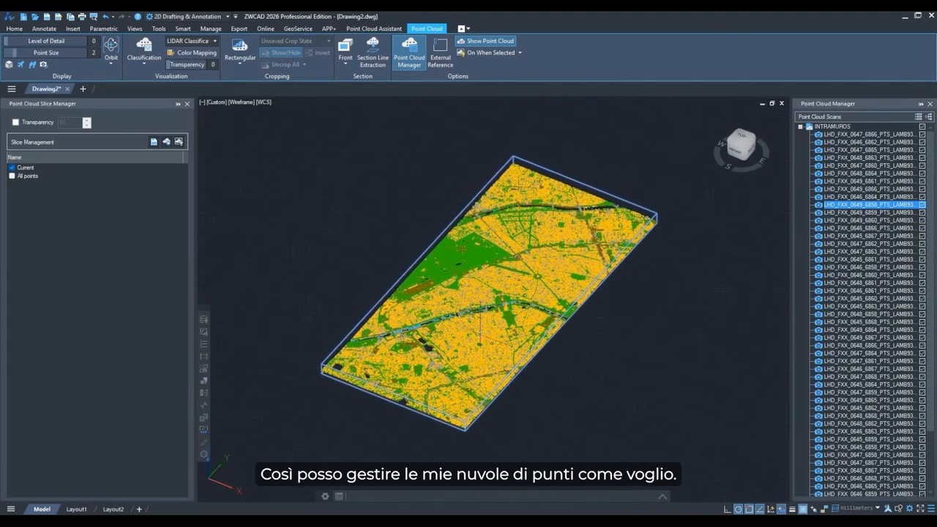
scroll(486, 311, up, 3)
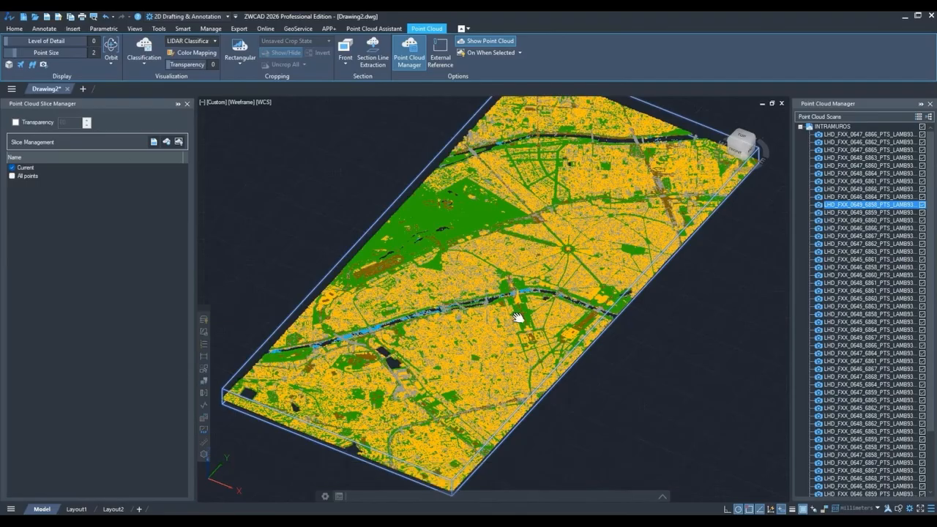